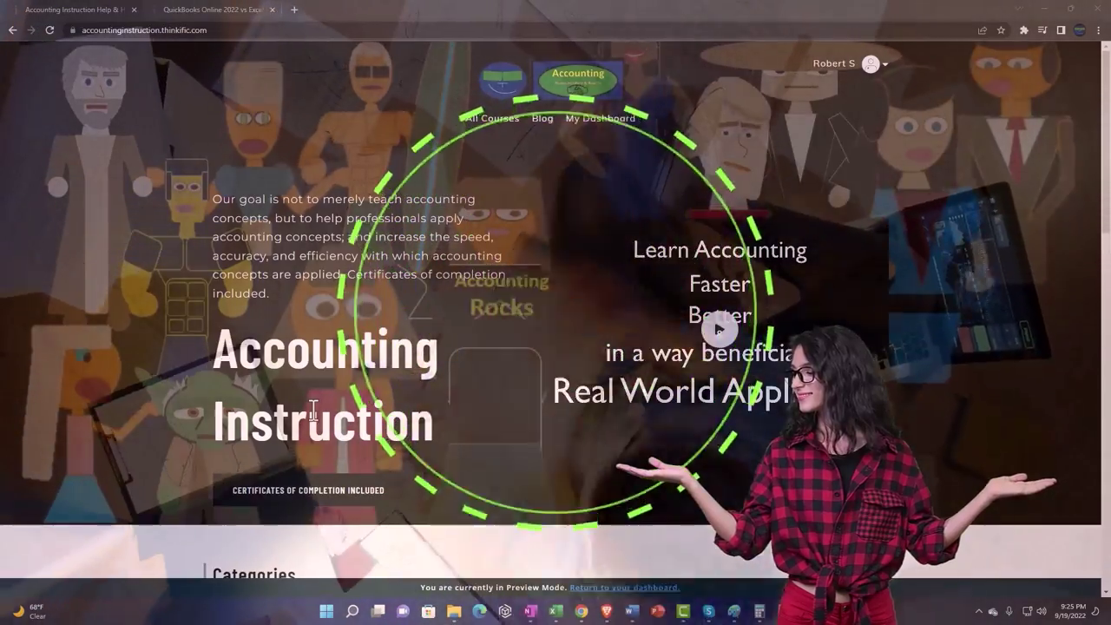
Browse the course categories on the Accounting Instruction site and the section list of the QuickBooks Online 2022 course.
{"action": "scroll", "coordinate": [153, 474], "scroll_direction": "down", "scroll_amount": 5}
{"action": "scroll", "coordinate": [152, 473], "scroll_direction": "down", "scroll_amount": 1}
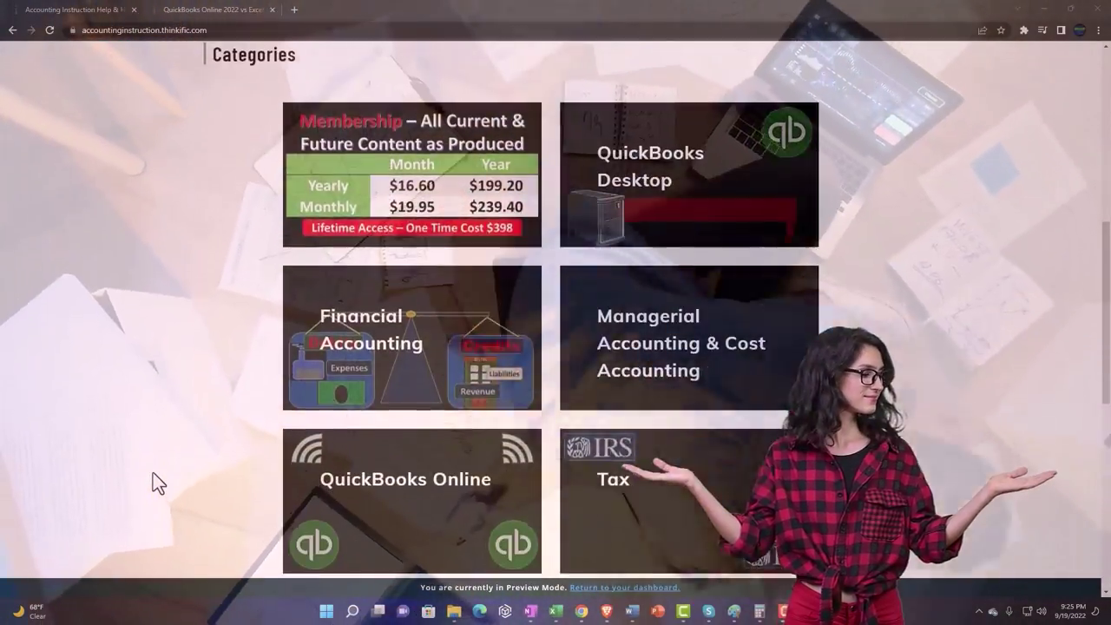
{"action": "scroll", "coordinate": [153, 473], "scroll_direction": "down", "scroll_amount": 1}
{"action": "scroll", "coordinate": [153, 472], "scroll_direction": "down", "scroll_amount": 4}
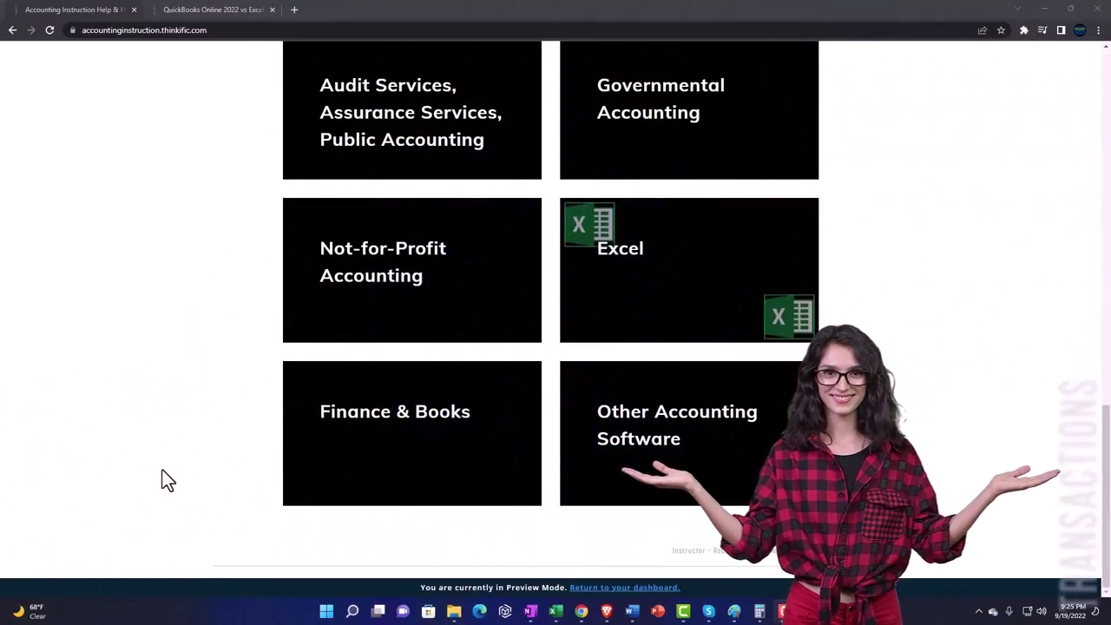
{"action": "left_click", "coordinate": [198, 10]}
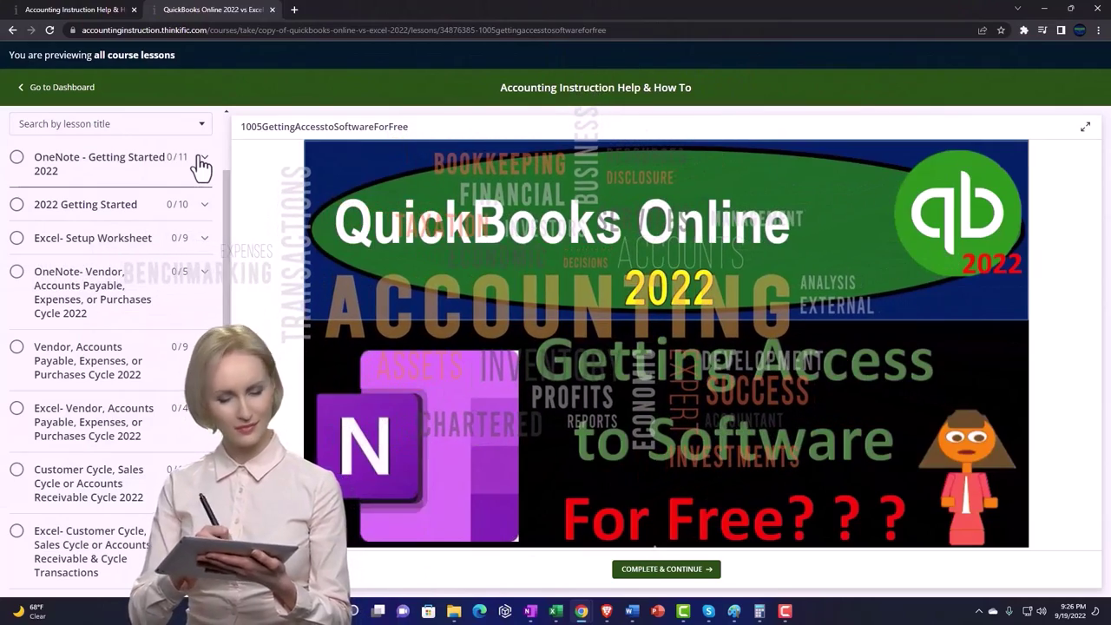
{"action": "left_click", "coordinate": [202, 163]}
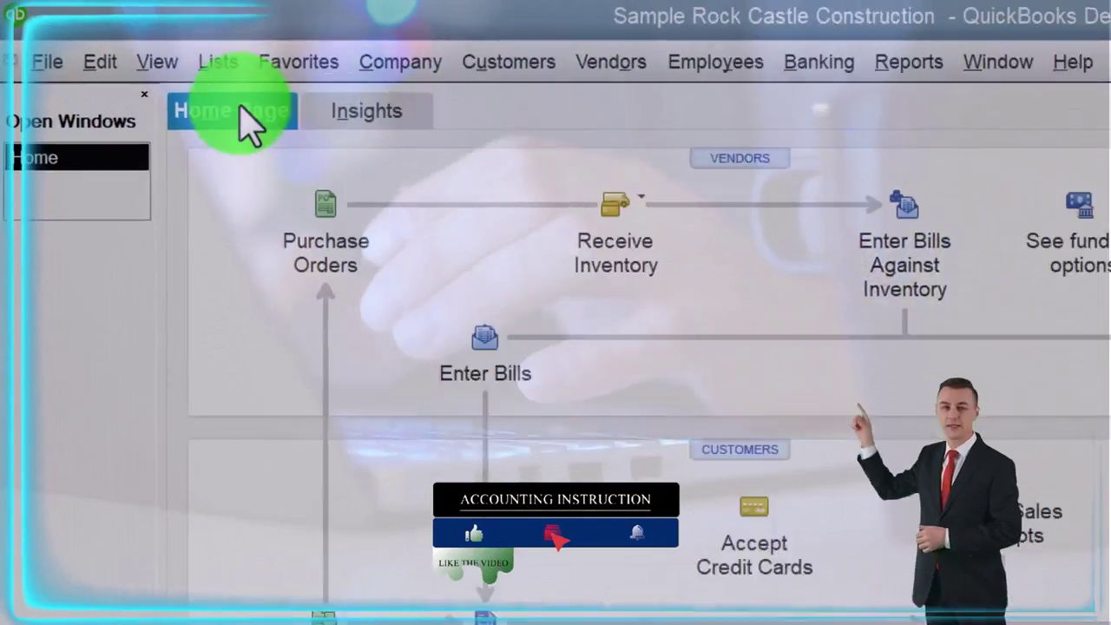
{"action": "left_click", "coordinate": [87, 36]}
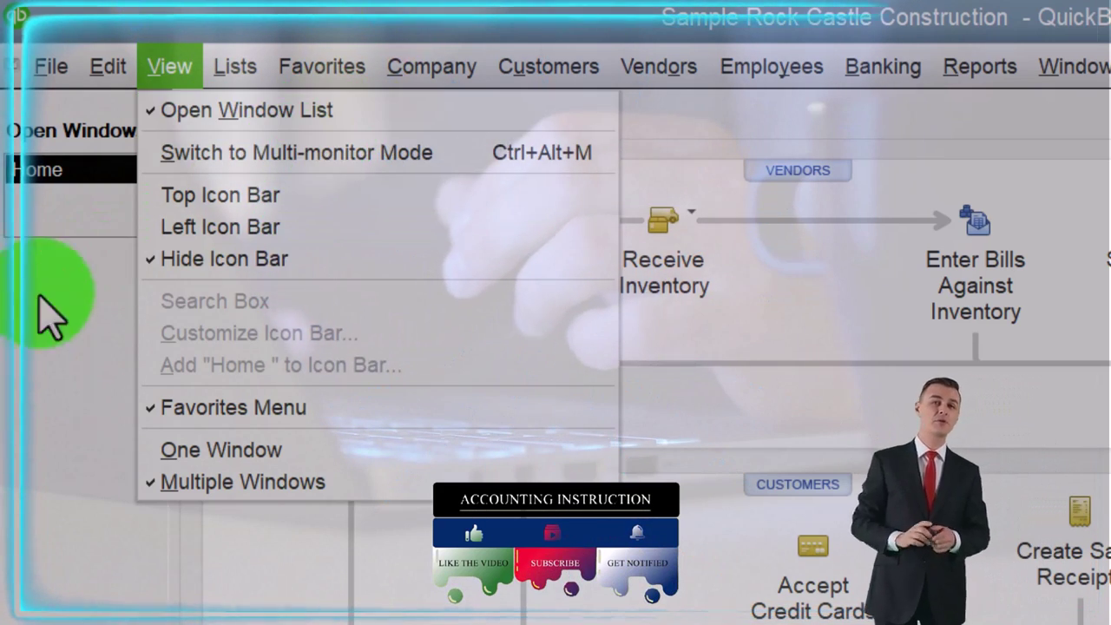
{"action": "left_click", "coordinate": [58, 297]}
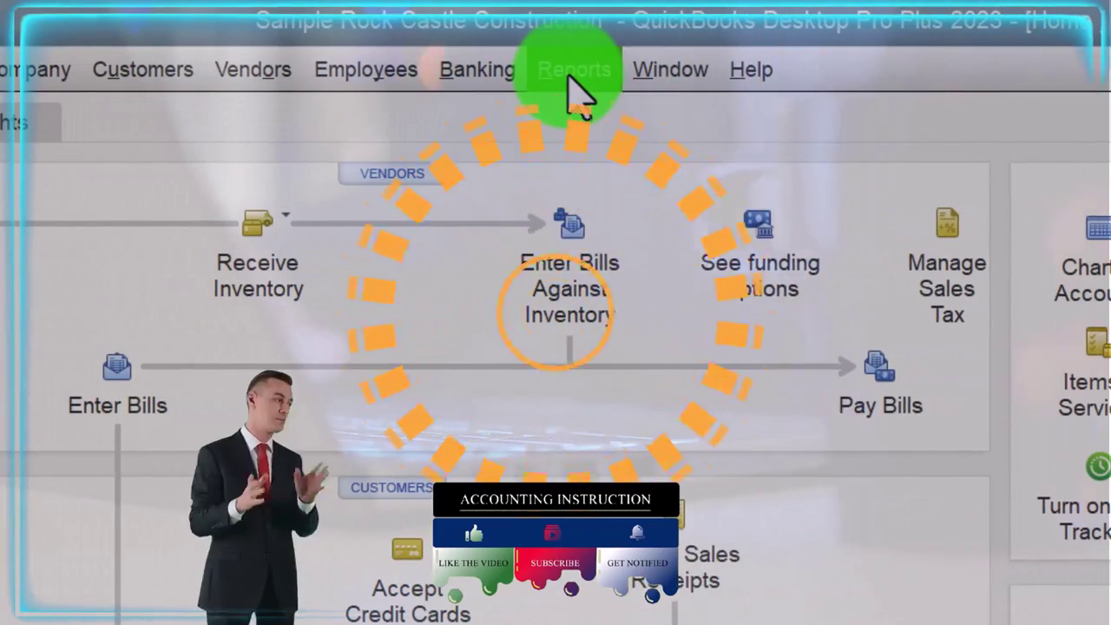
Open the Profit & Loss Standard report and set its date range from 01/01/2024 to 12/31/2024.
{"action": "left_click", "coordinate": [977, 69]}
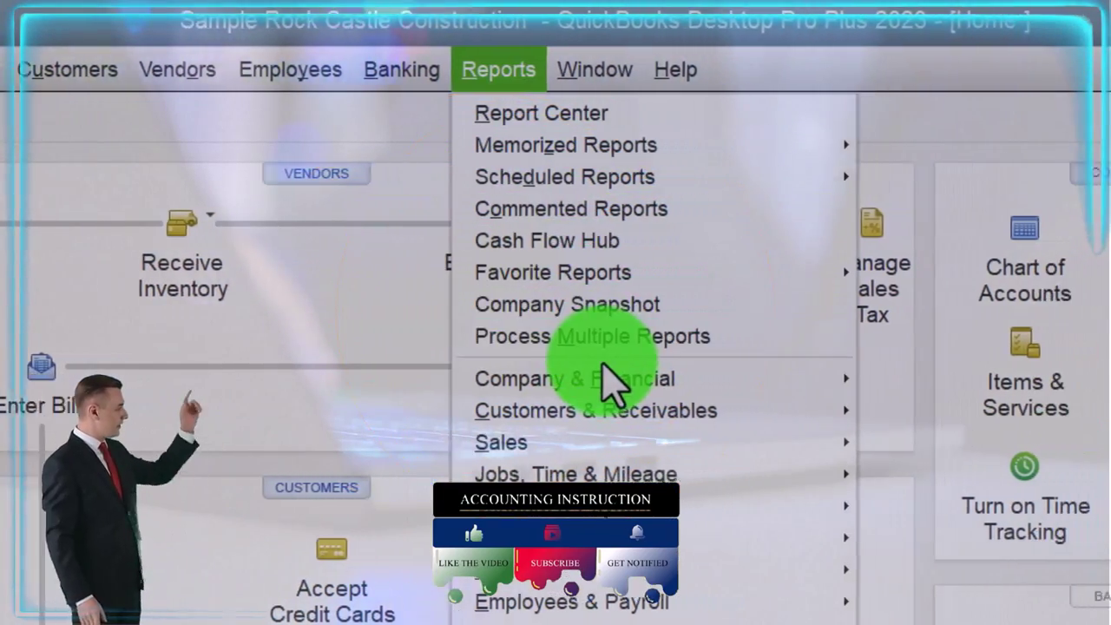
{"action": "mouse_move", "coordinate": [682, 379]}
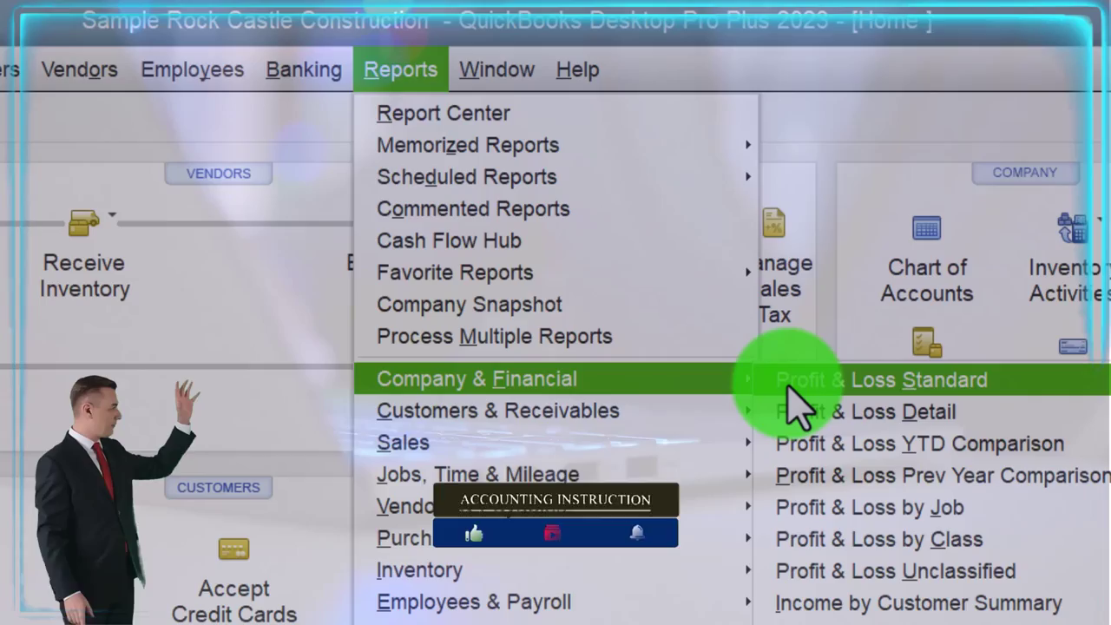
{"action": "left_click", "coordinate": [788, 382]}
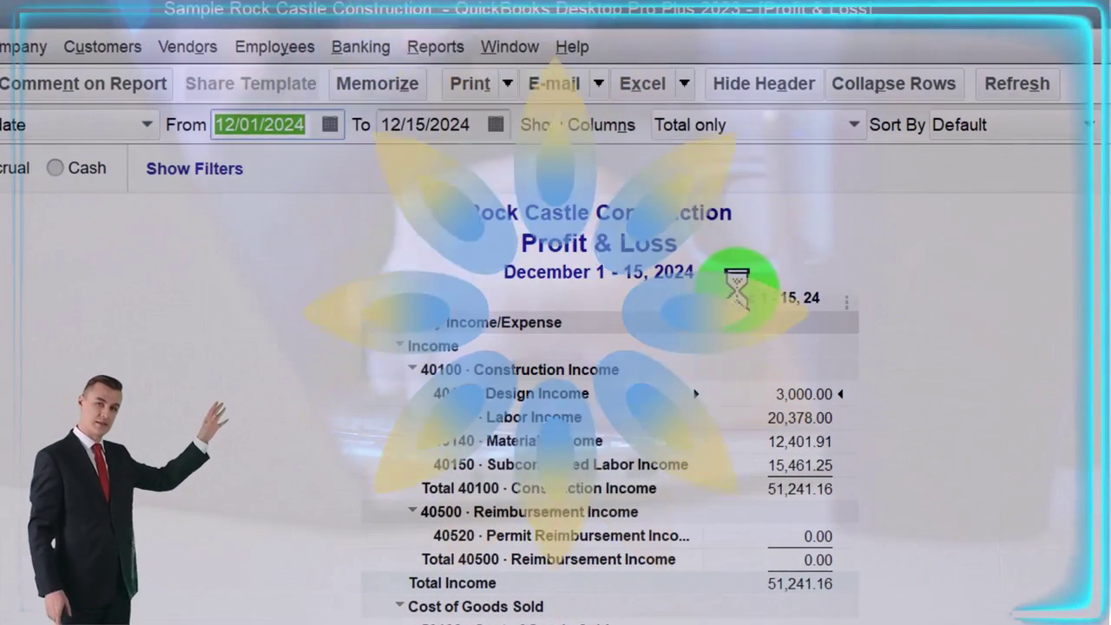
{"action": "type", "text": "0"}
{"action": "type", "text": "1/01"}
{"action": "key", "text": "Tab"}
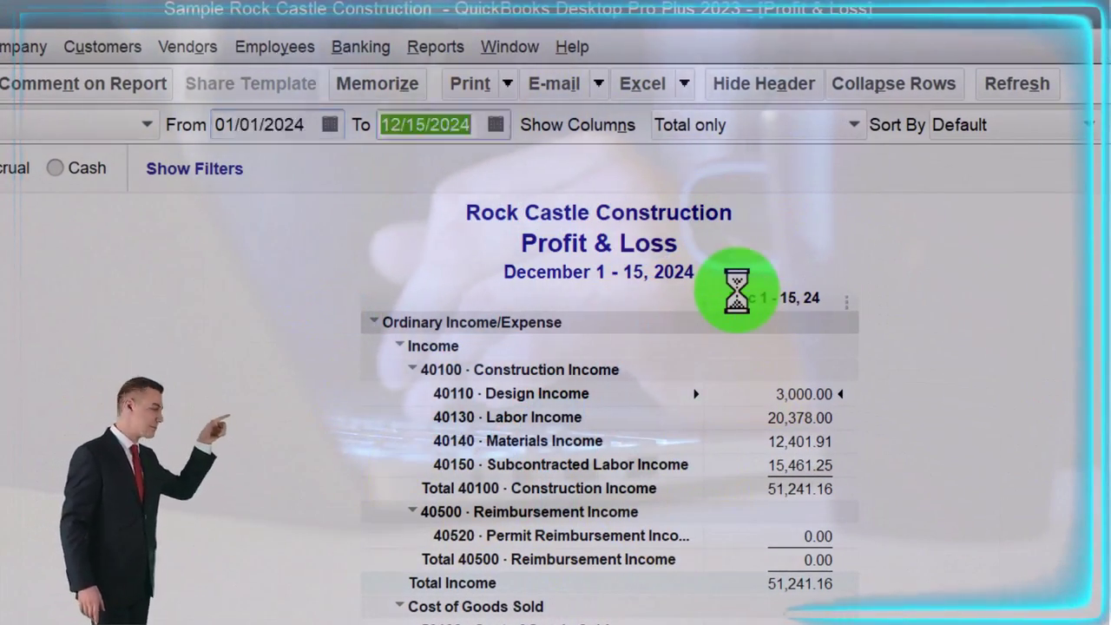
{"action": "type", "text": "12312024"}
{"action": "key", "text": "Tab"}
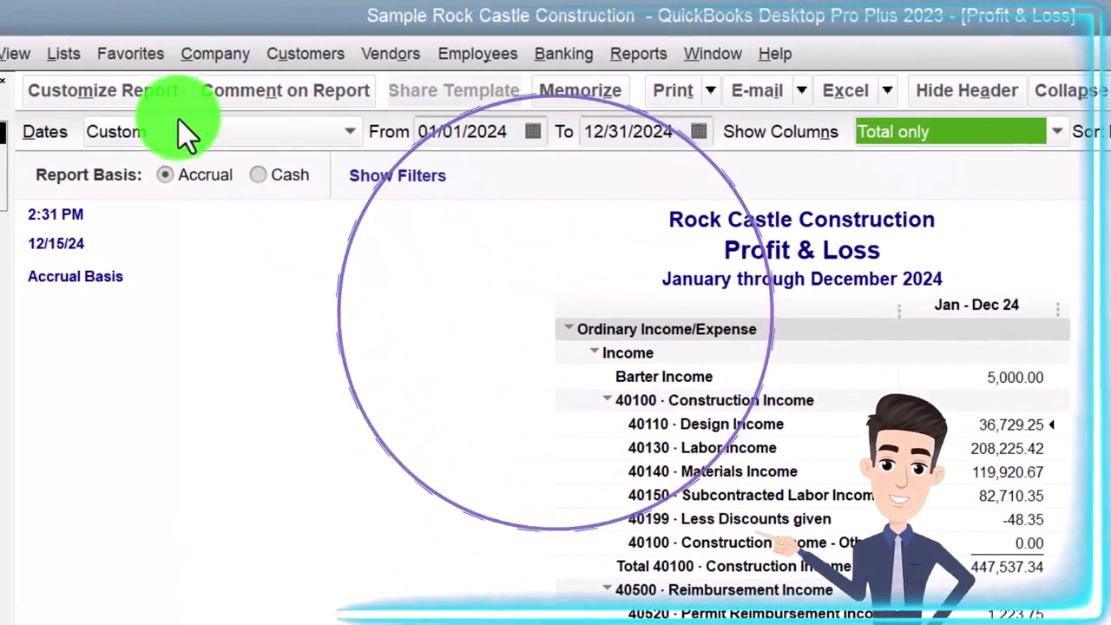
Customize the Profit & Loss report with column label font size 12, applying the change to all related fonts.
{"action": "left_click", "coordinate": [149, 109]}
{"action": "left_click", "coordinate": [677, 50]}
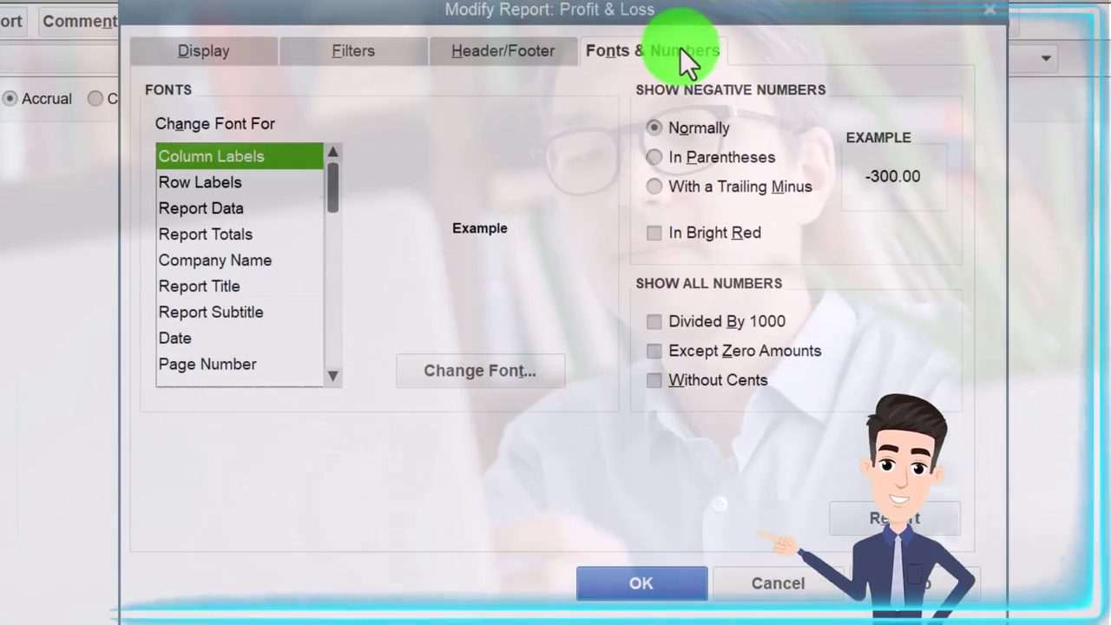
{"action": "left_click", "coordinate": [524, 365]}
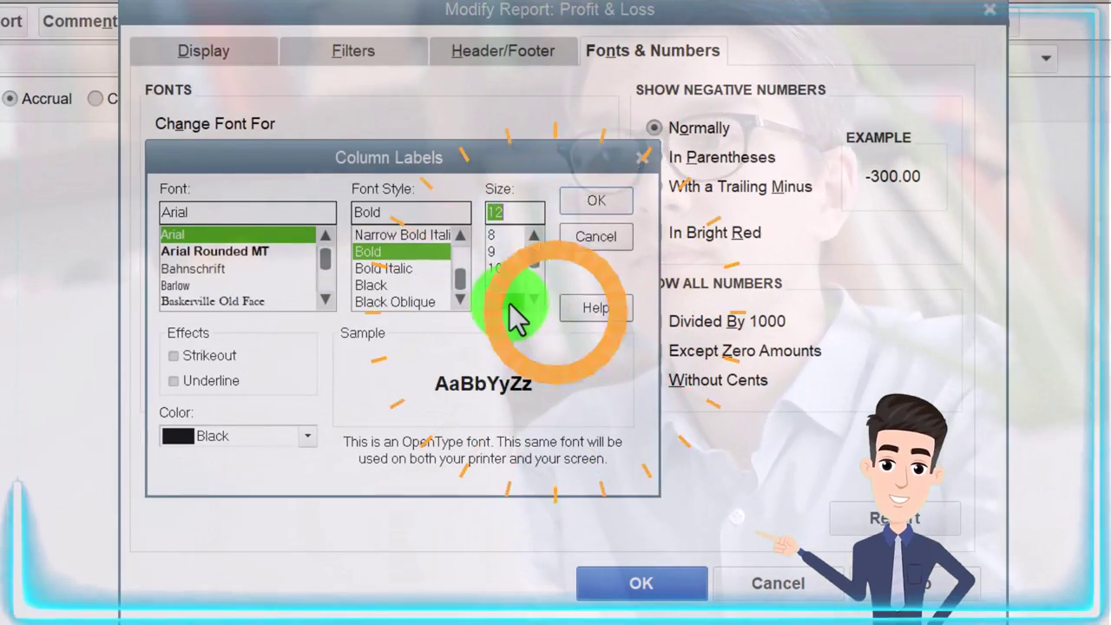
{"action": "left_click", "coordinate": [575, 198]}
{"action": "left_click", "coordinate": [475, 212]}
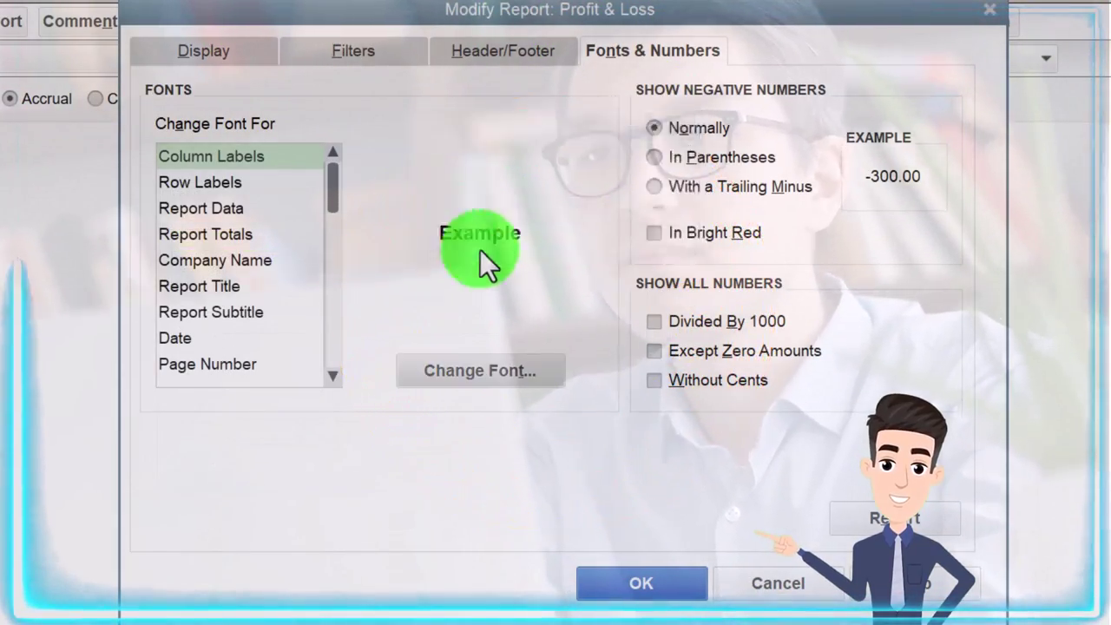
{"action": "left_click", "coordinate": [611, 573]}
Open the Balance Sheet Standard report and set its dates to This Fiscal Year.
{"action": "left_click", "coordinate": [446, 29]}
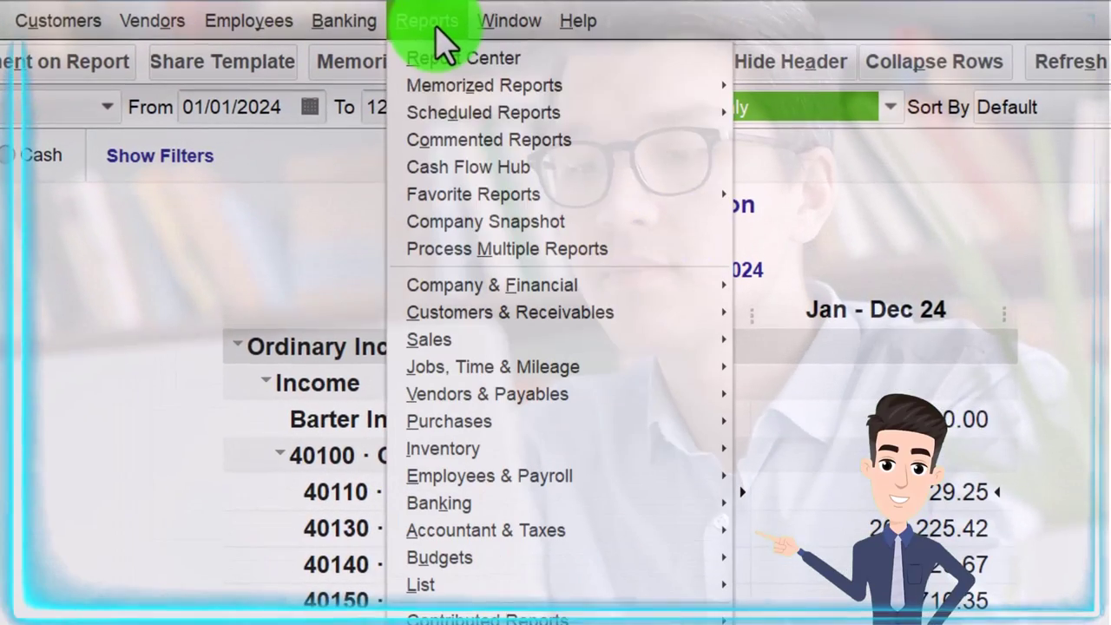
{"action": "mouse_move", "coordinate": [528, 290]}
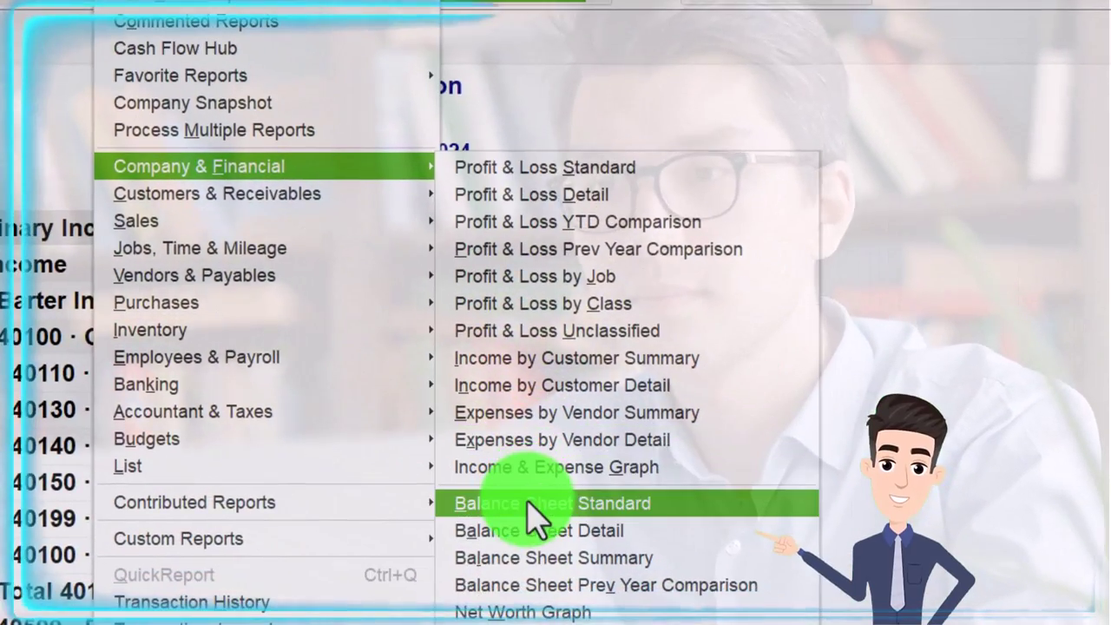
{"action": "left_click", "coordinate": [531, 505]}
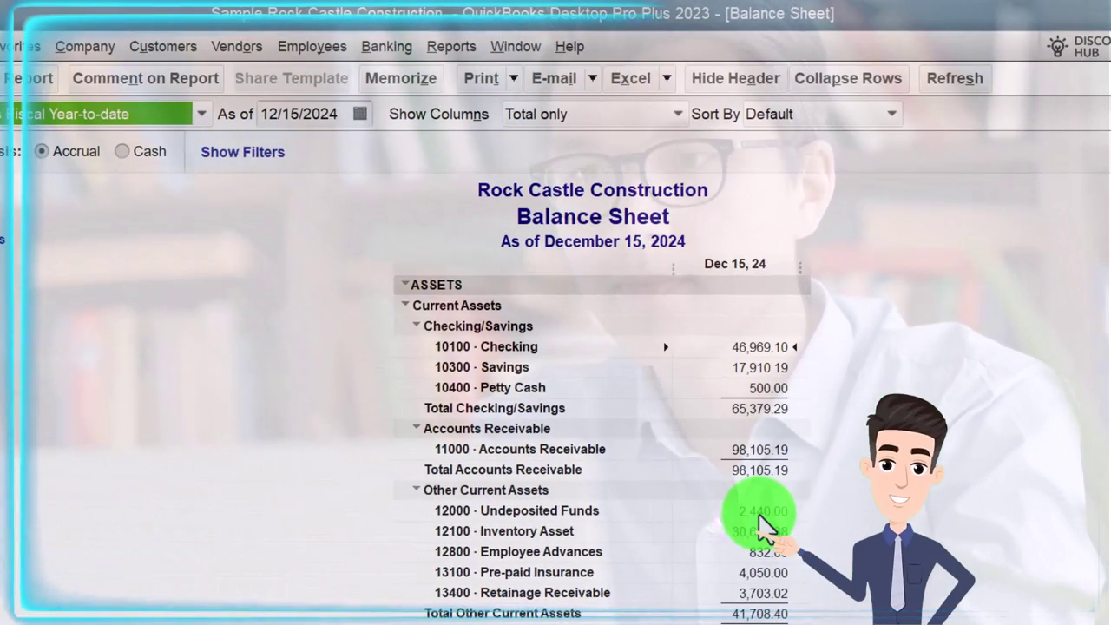
{"action": "left_click", "coordinate": [206, 120]}
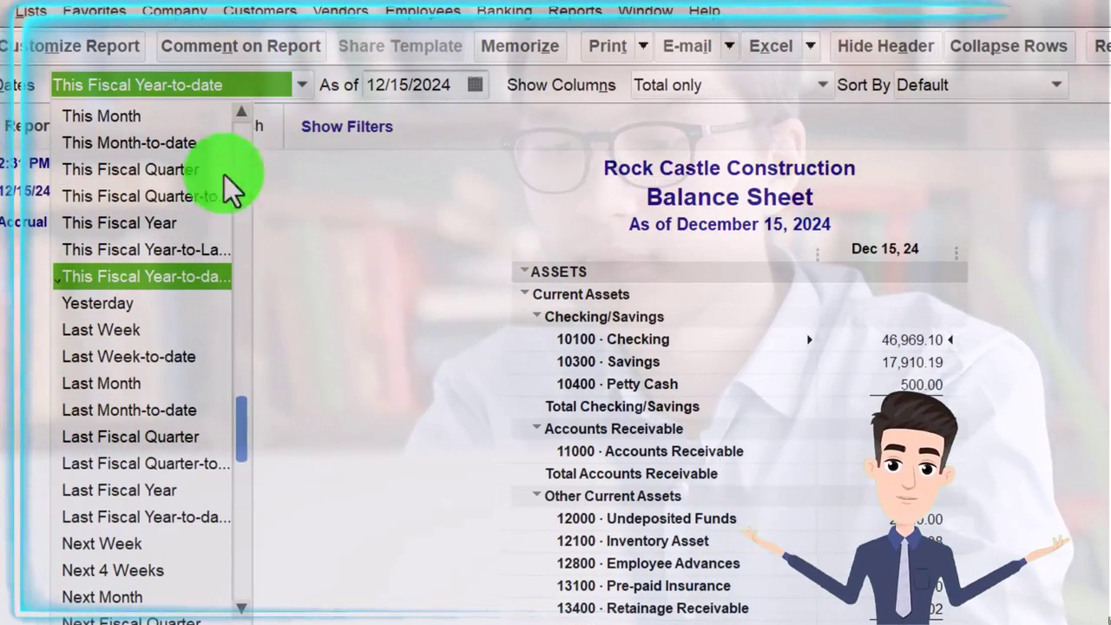
{"action": "left_click", "coordinate": [181, 222]}
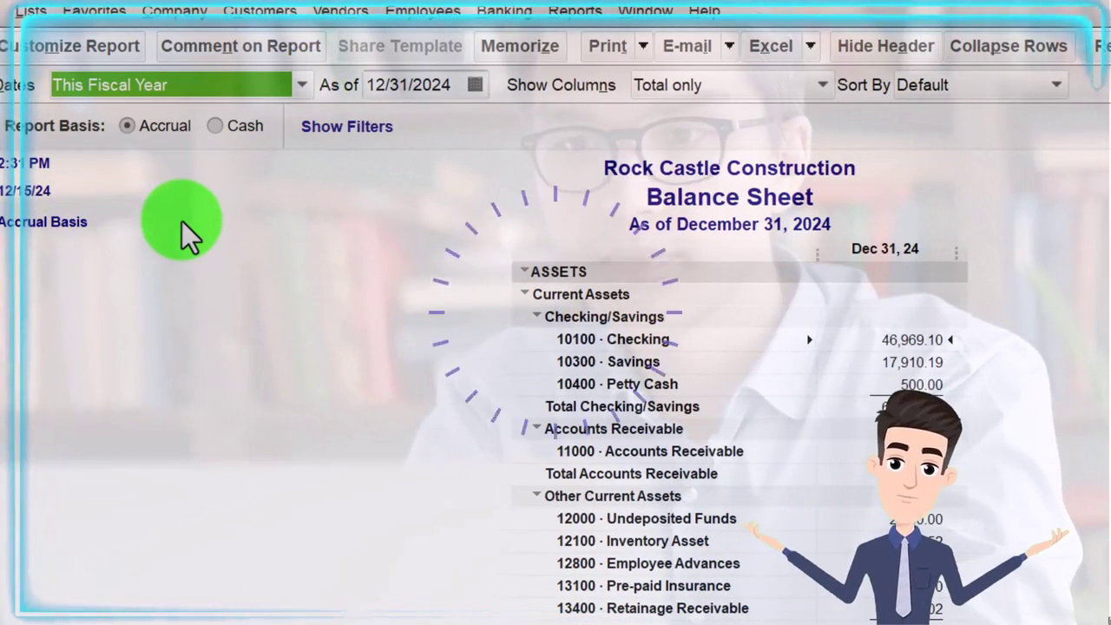
Customize the Balance Sheet with a larger column label font, applying the change to all related fonts.
{"action": "left_click", "coordinate": [91, 46]}
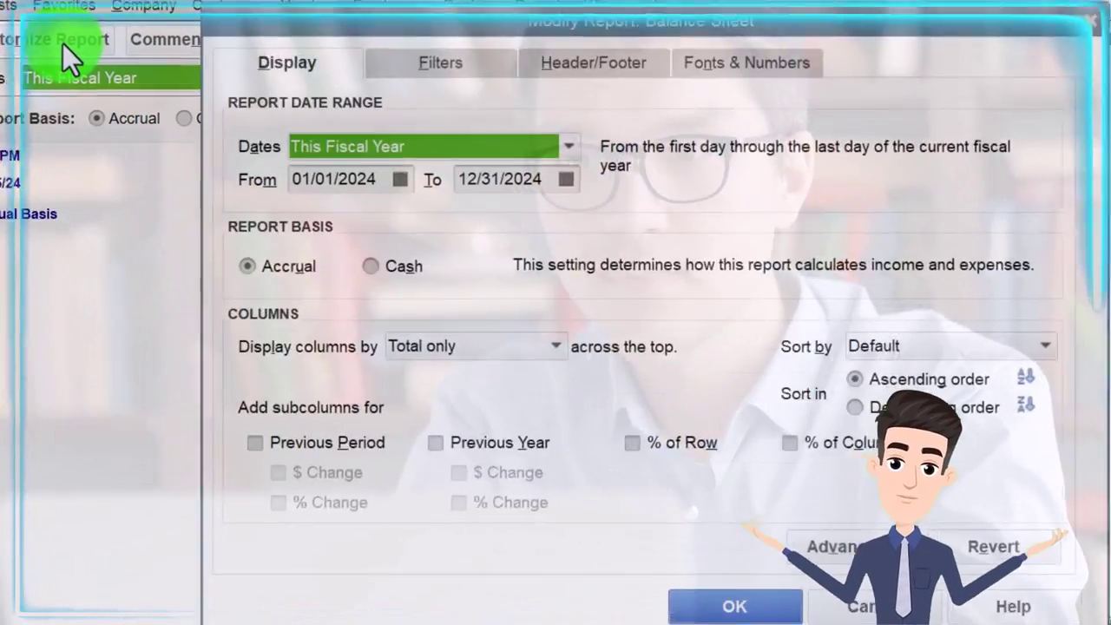
{"action": "left_click", "coordinate": [724, 68]}
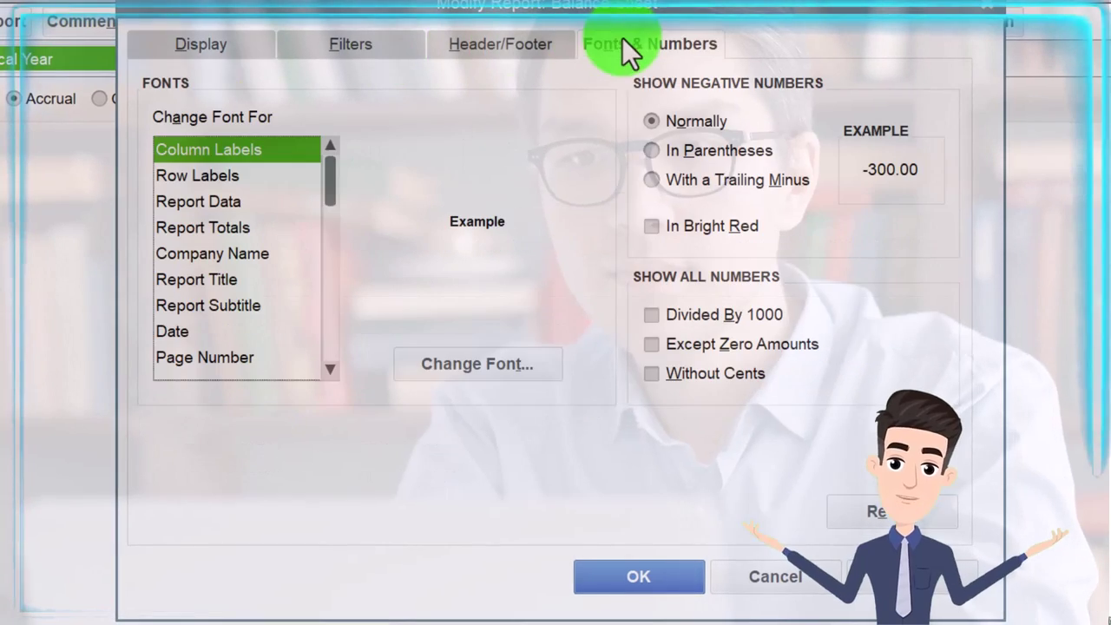
{"action": "left_click", "coordinate": [529, 354]}
{"action": "left_click", "coordinate": [500, 295]}
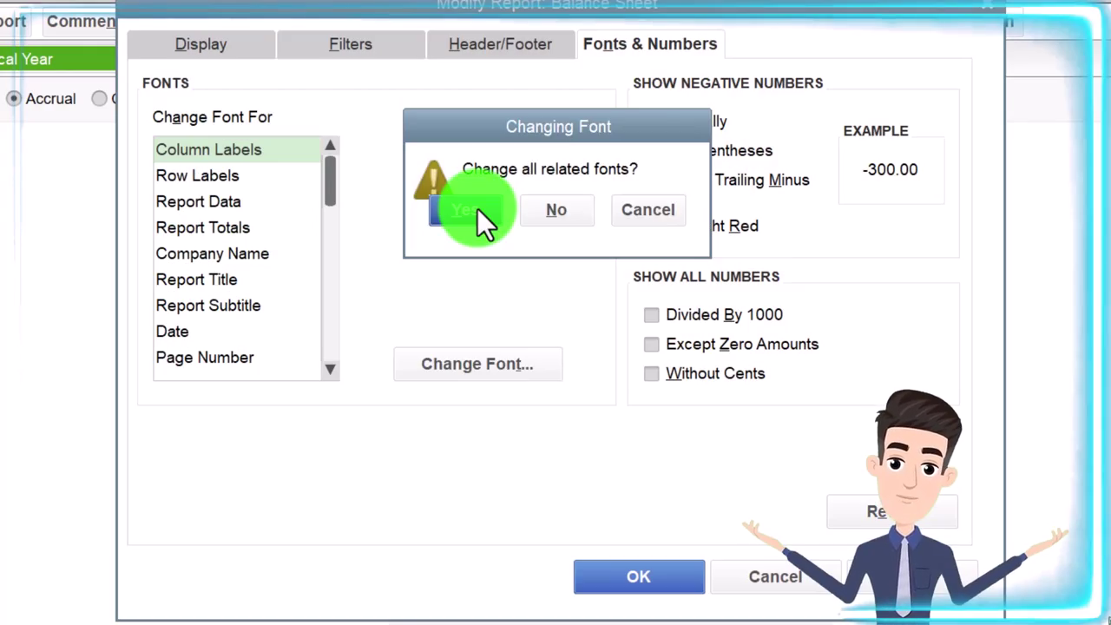
{"action": "left_click", "coordinate": [479, 213]}
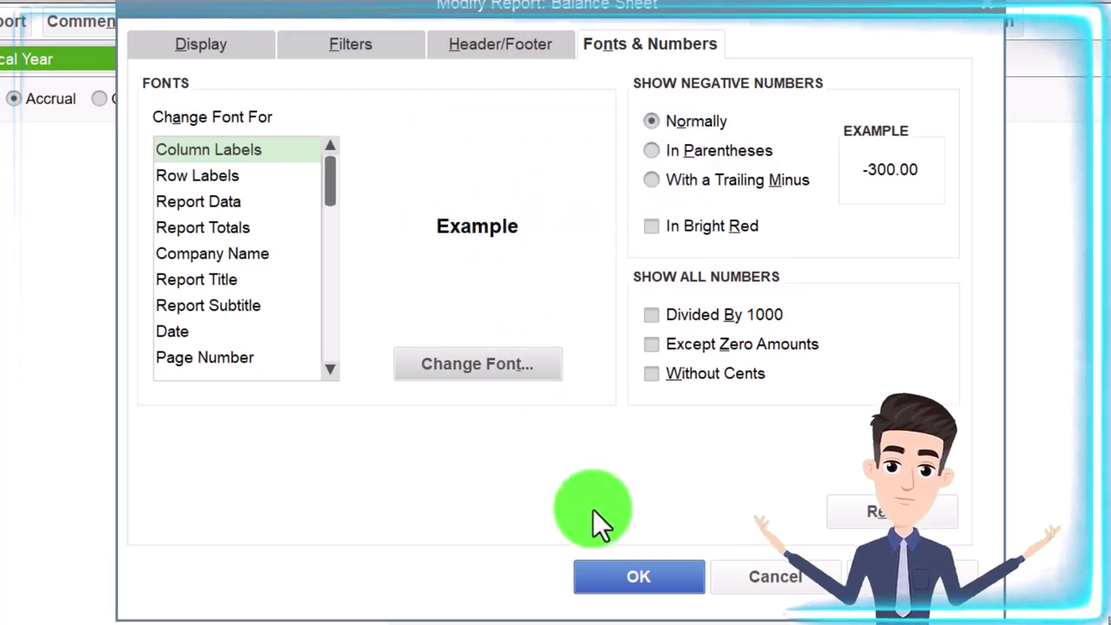
{"action": "left_click", "coordinate": [602, 574]}
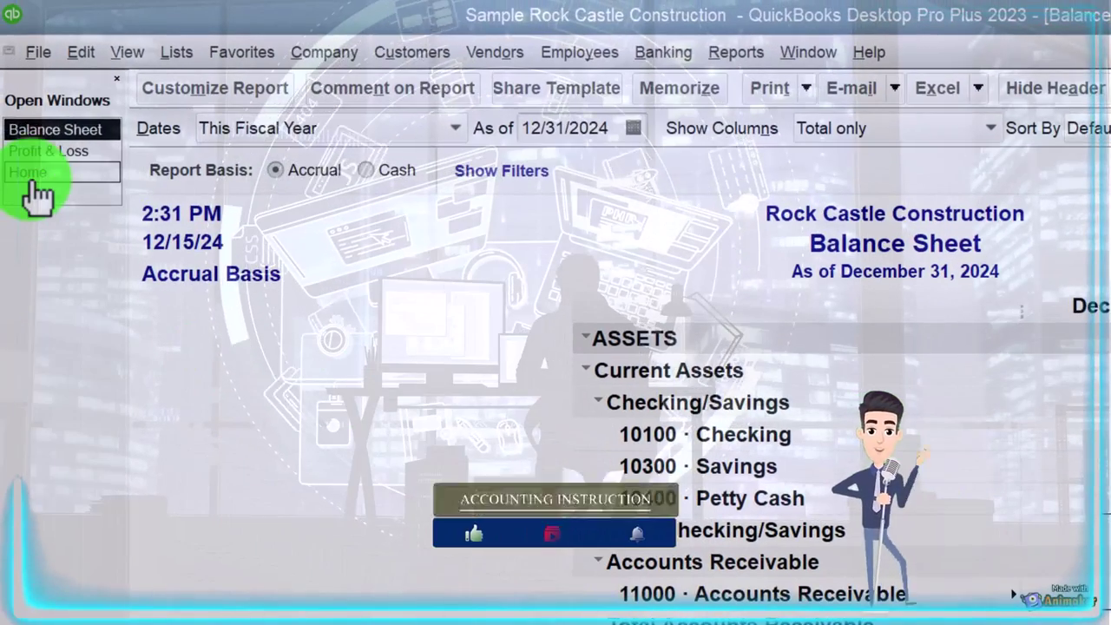
Review the customer workflow on the Home page, including Create Invoices, and return to the Balance Sheet.
{"action": "left_click", "coordinate": [38, 177]}
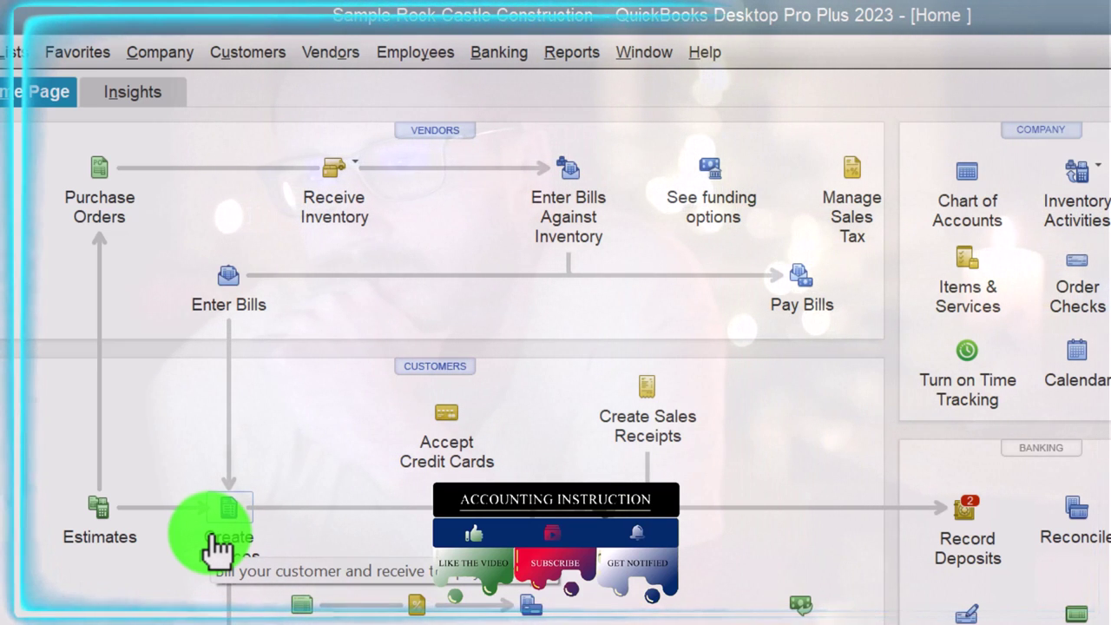
{"action": "left_click", "coordinate": [85, 152]}
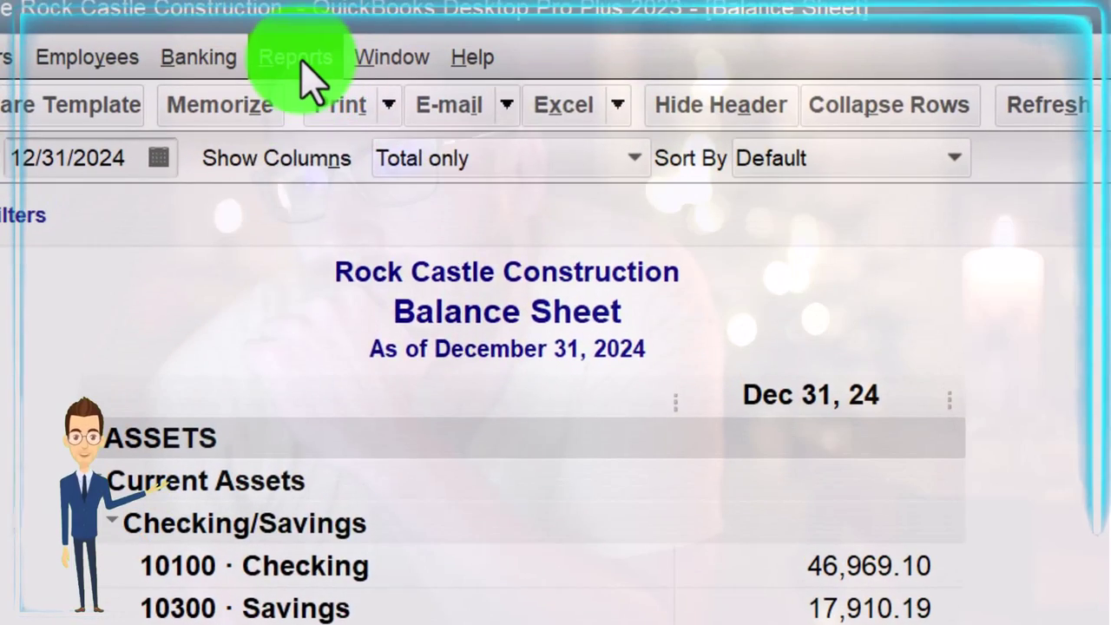
Open the Accounts Receivable Graph from the Customers & Receivables reports in the maximized Report Center.
{"action": "left_click", "coordinate": [300, 59]}
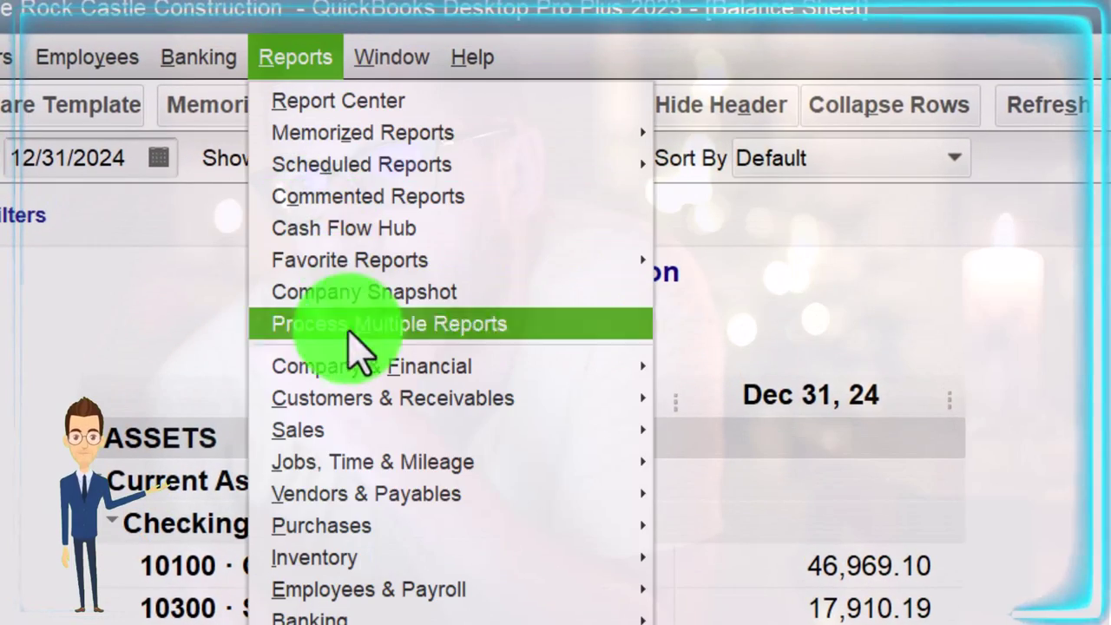
{"action": "mouse_move", "coordinate": [465, 401]}
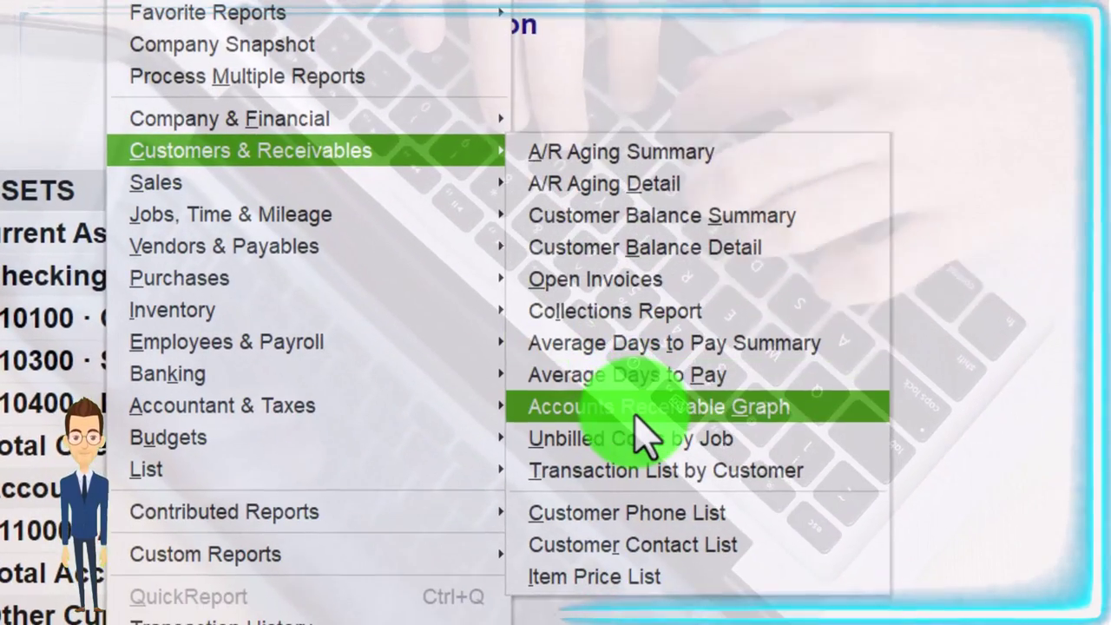
{"action": "left_click", "coordinate": [636, 415]}
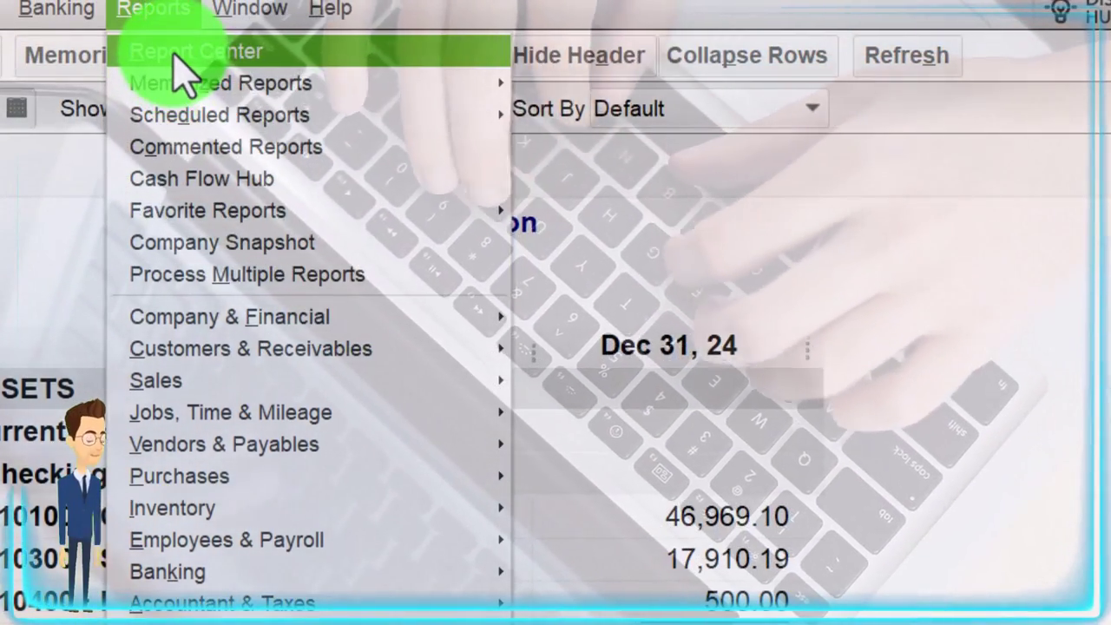
{"action": "left_click", "coordinate": [174, 55]}
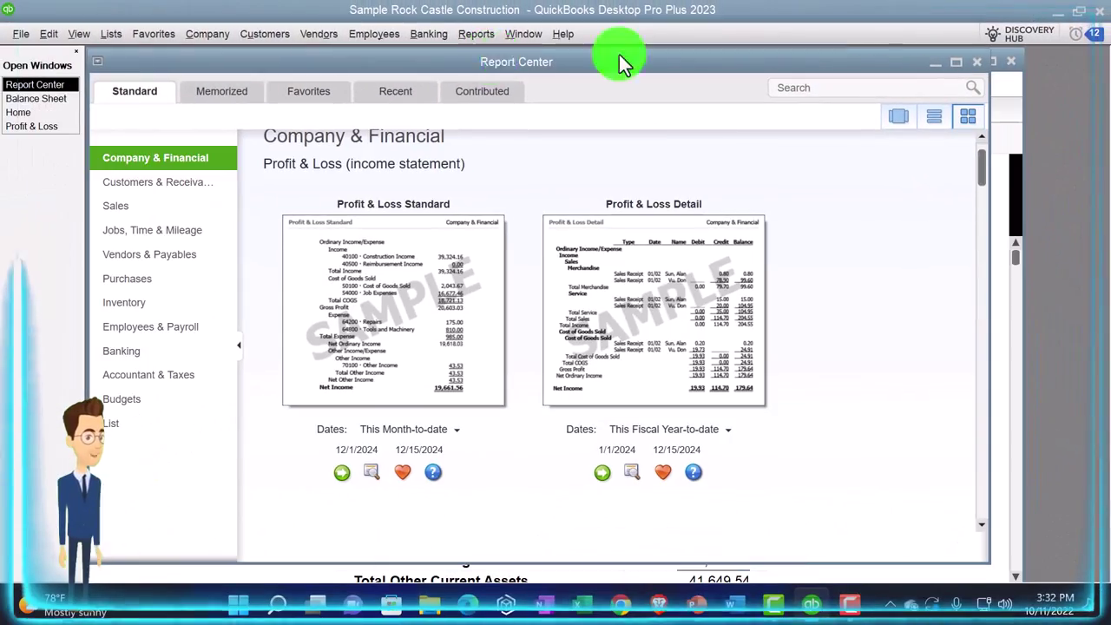
{"action": "double_click", "coordinate": [956, 60]}
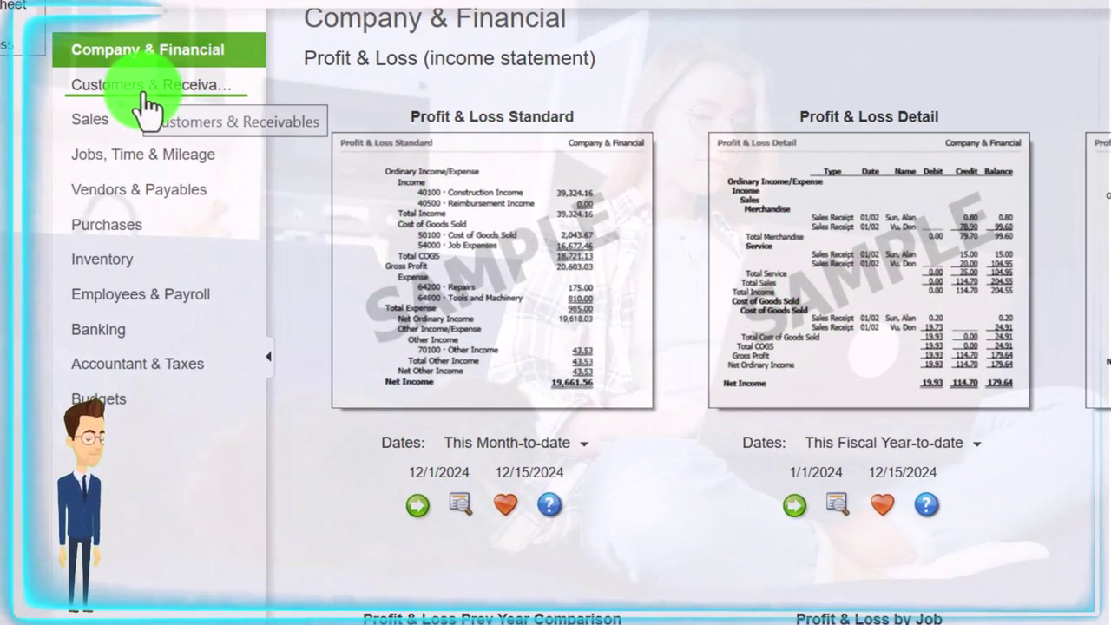
{"action": "left_click", "coordinate": [147, 104]}
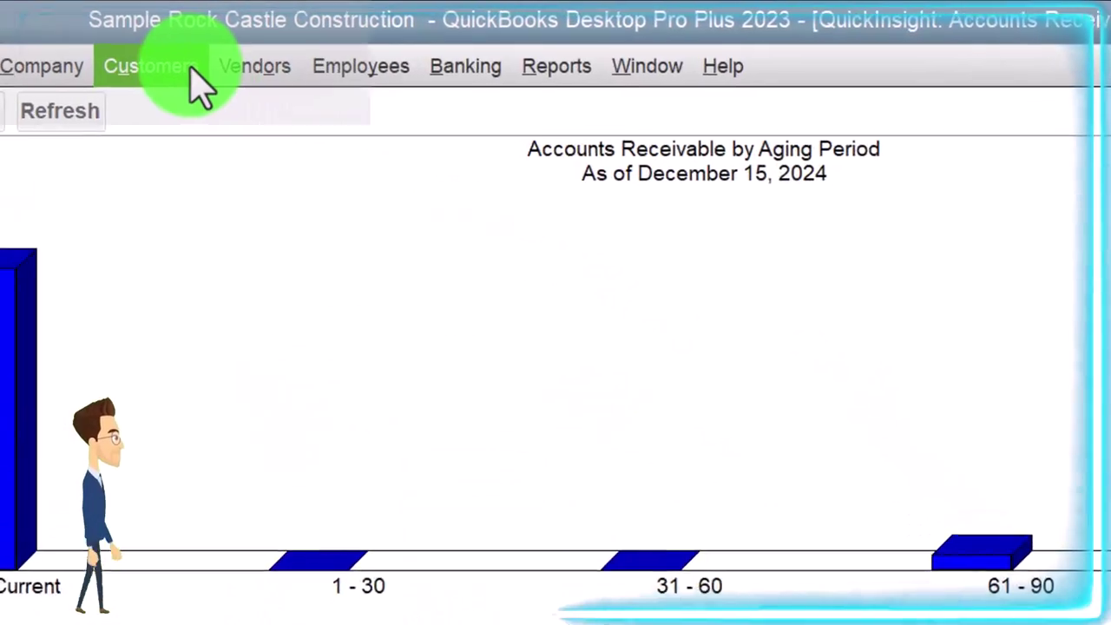
{"action": "left_click", "coordinate": [284, 35]}
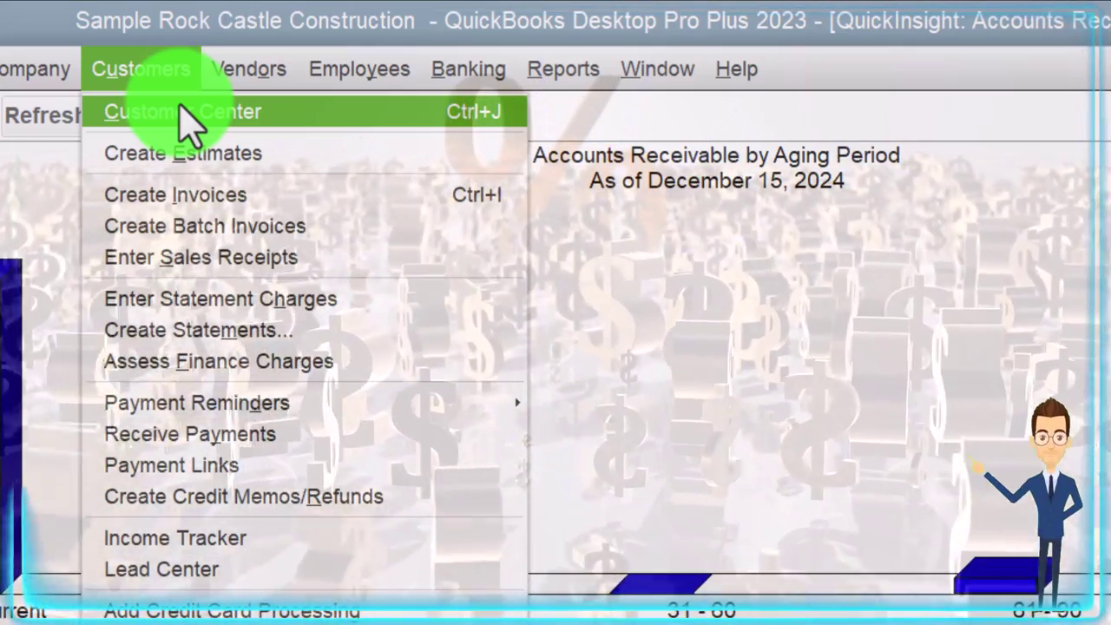
{"action": "key", "text": "Escape"}
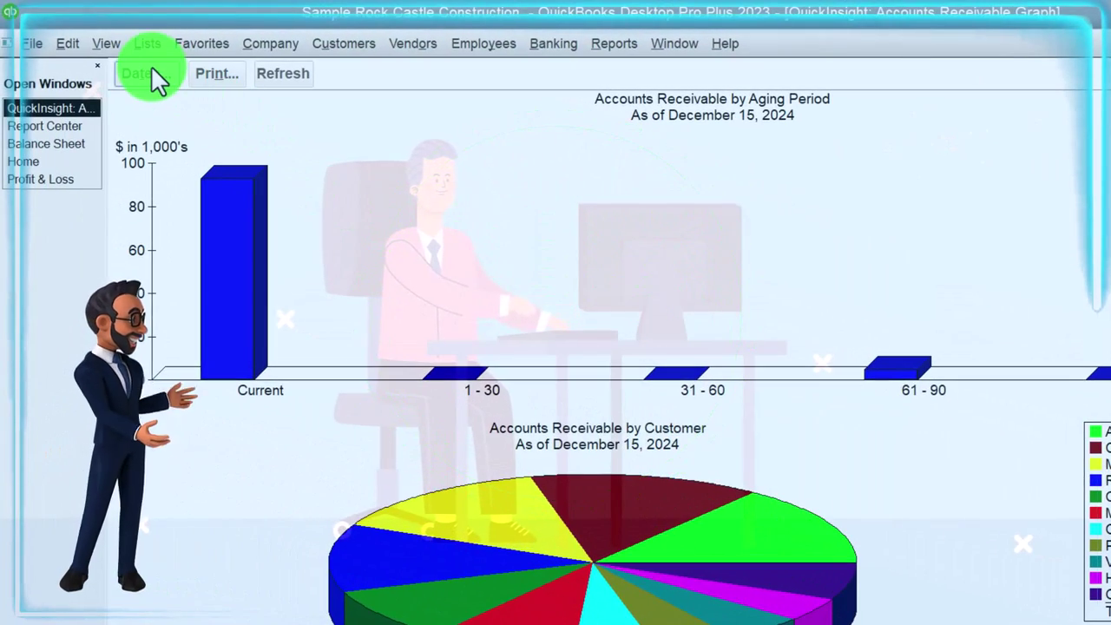
Set the Accounts Receivable Graph to show aging as of 12/31/2024.
{"action": "left_click", "coordinate": [147, 73]}
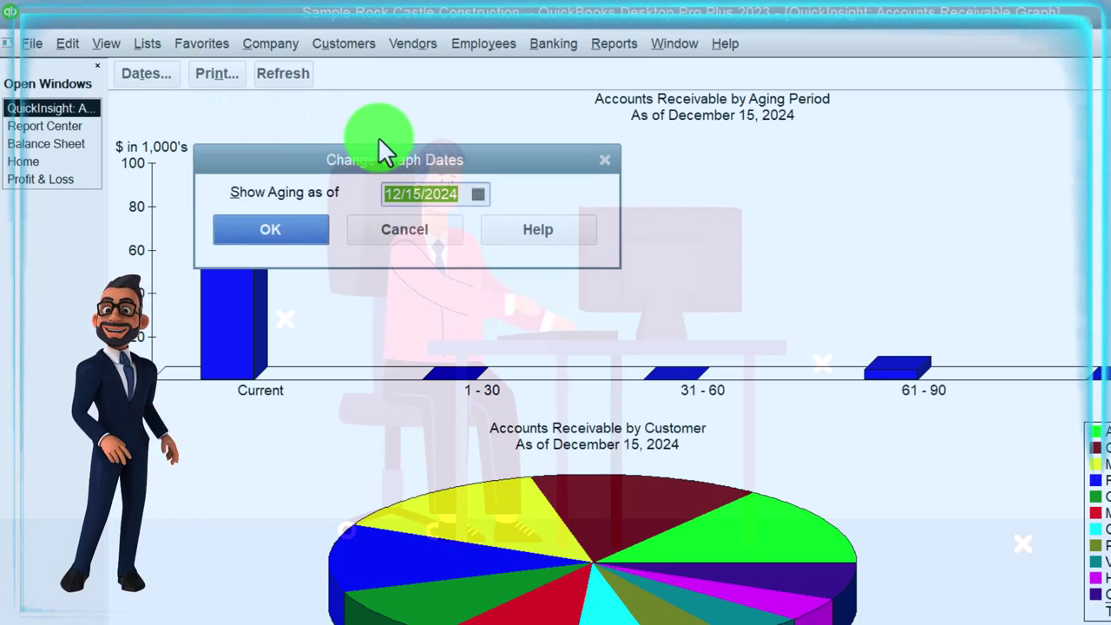
{"action": "type", "text": "123124"}
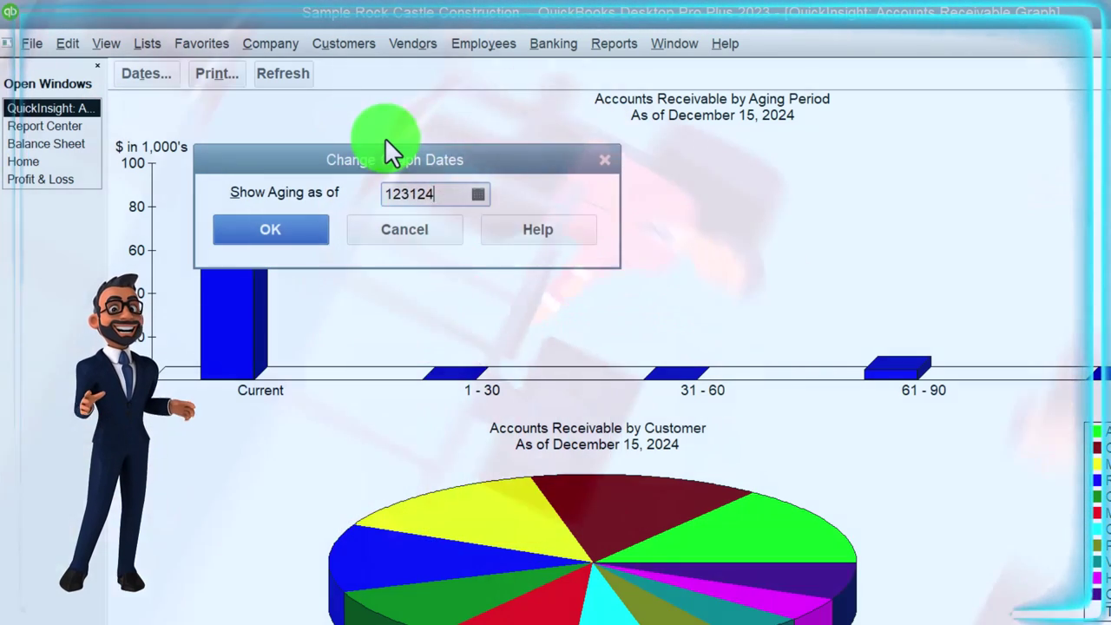
{"action": "key", "text": "Tab"}
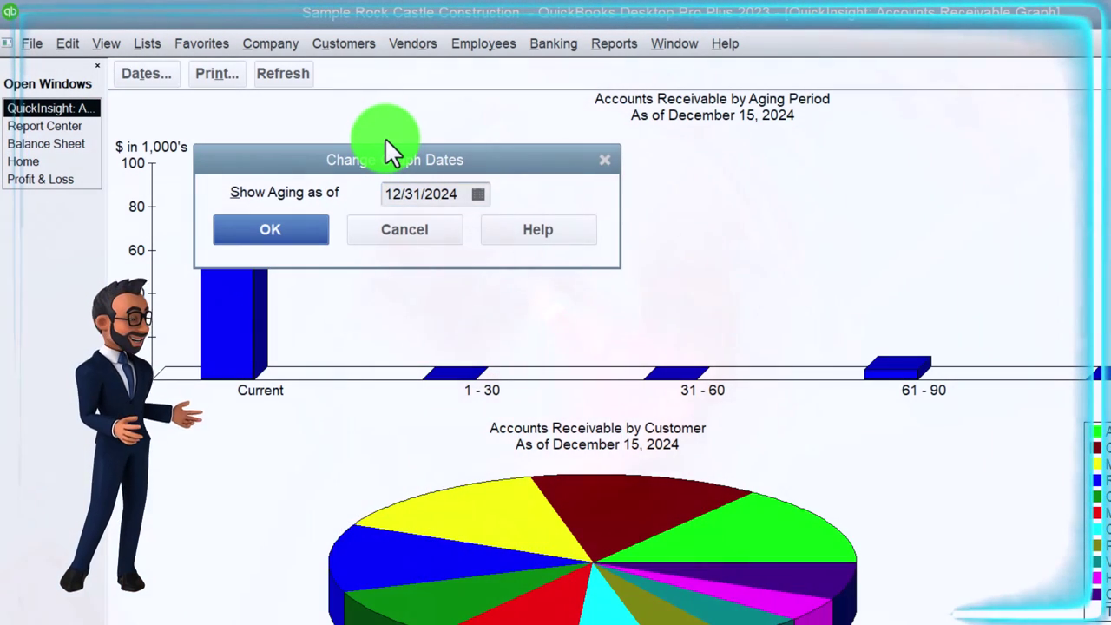
{"action": "left_click", "coordinate": [310, 231]}
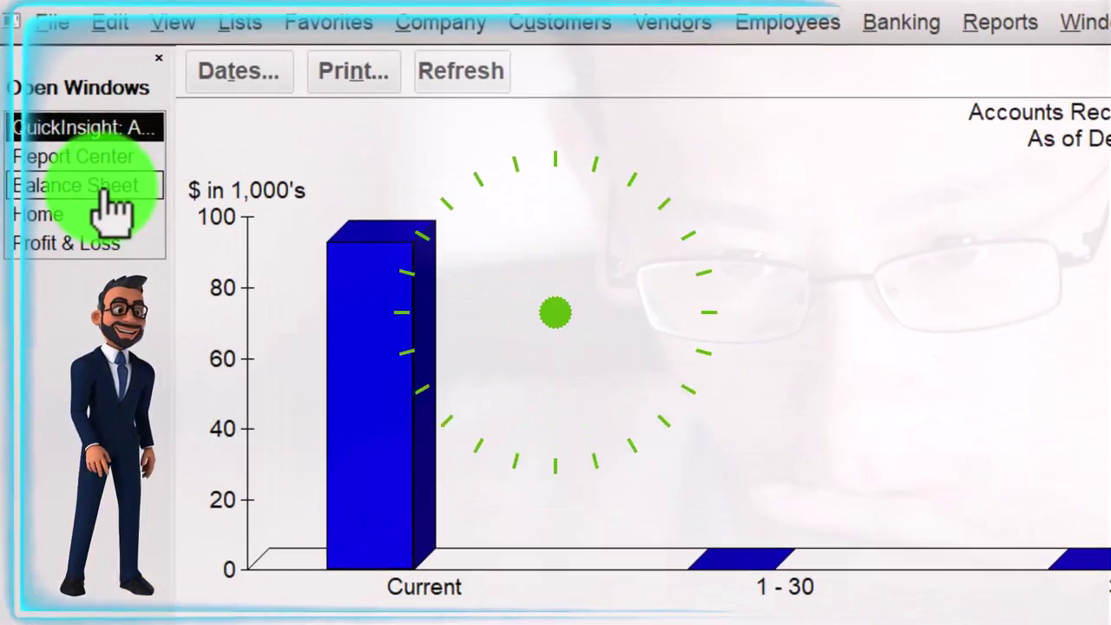
Return to the Balance Sheet and open the Customer Balance Summary from the Customers & Receivables reports.
{"action": "left_click", "coordinate": [106, 186]}
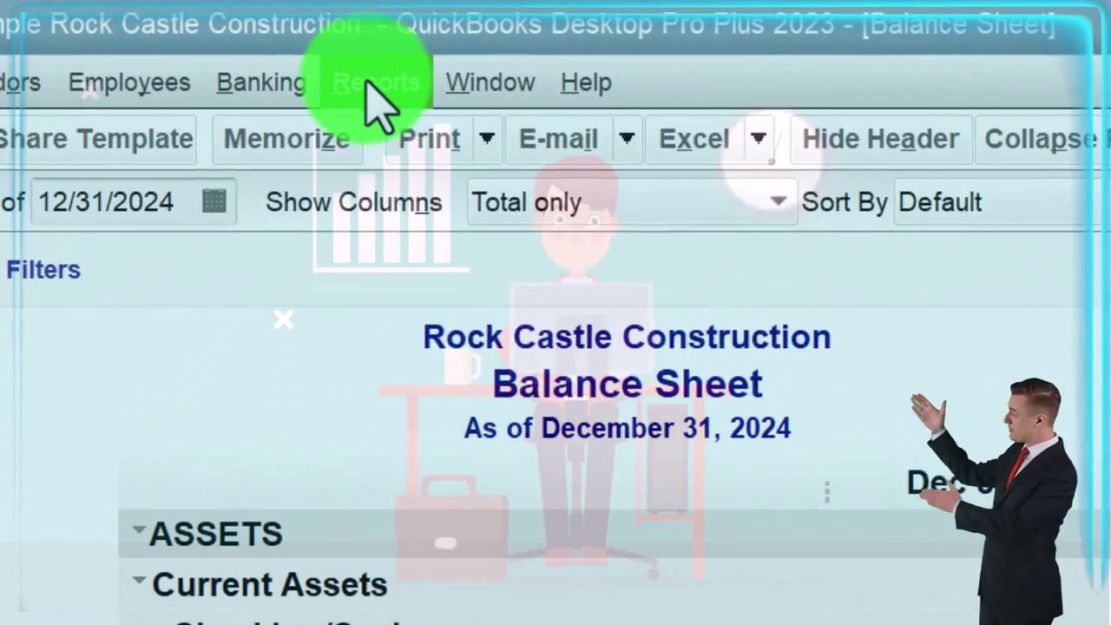
{"action": "left_click", "coordinate": [411, 30]}
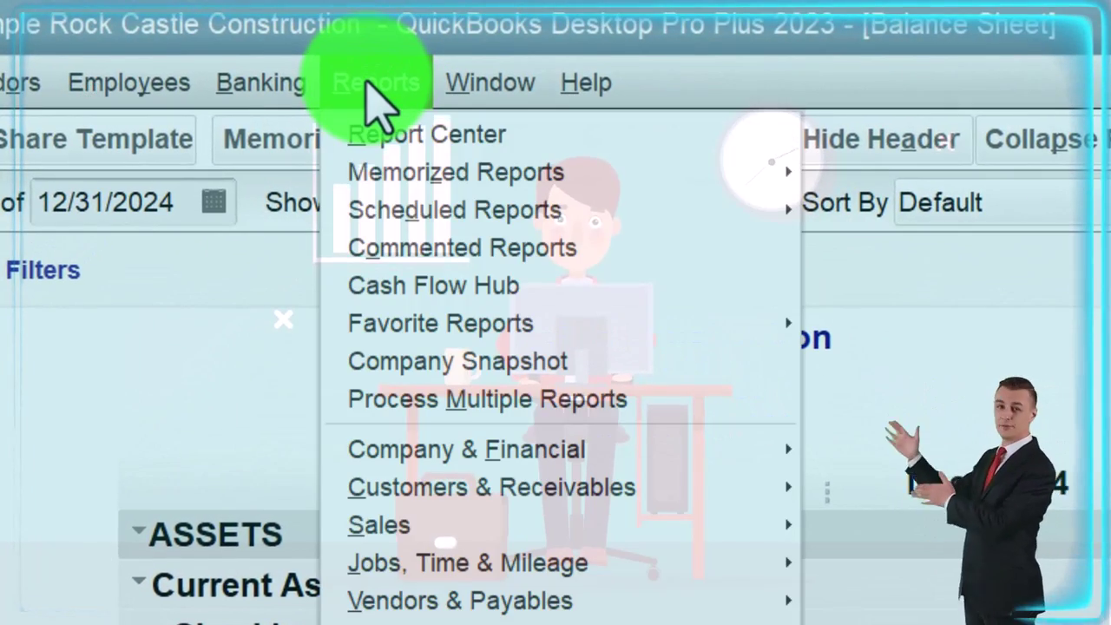
{"action": "mouse_move", "coordinate": [495, 493]}
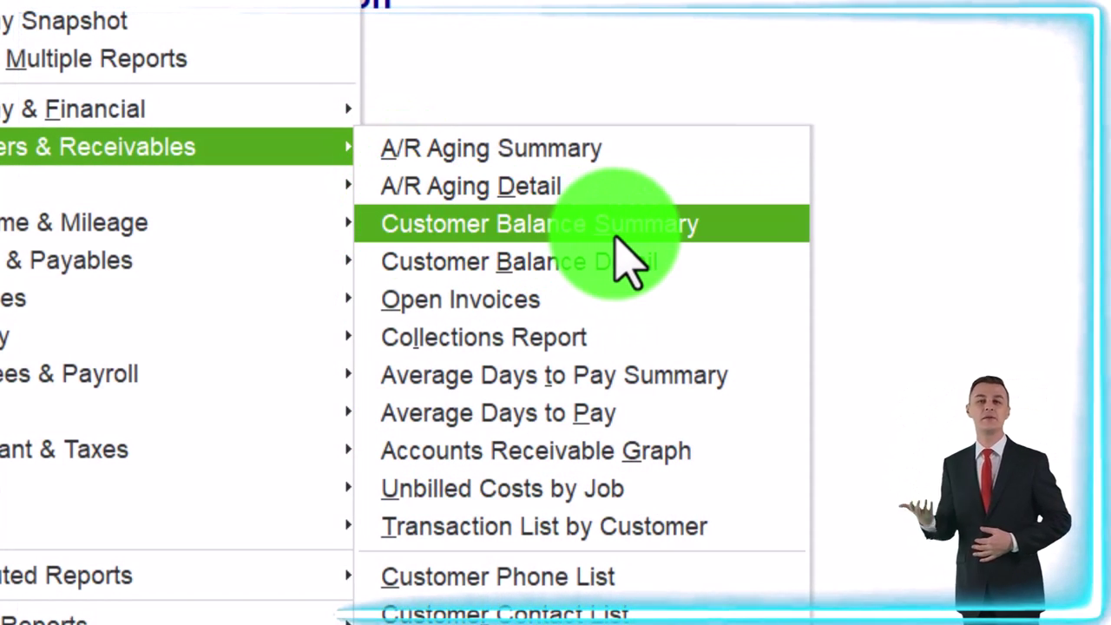
{"action": "left_click", "coordinate": [615, 237]}
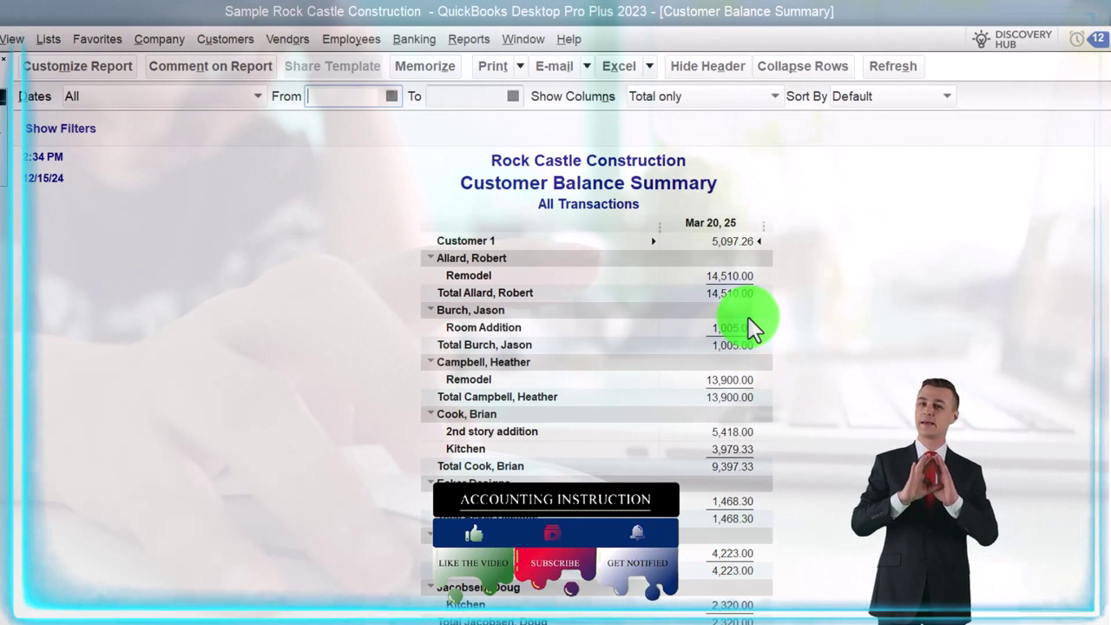
Set the Customer Balance Summary date range from 01/01/2024 to 12/31/2024.
{"action": "type", "text": "01/01/"}
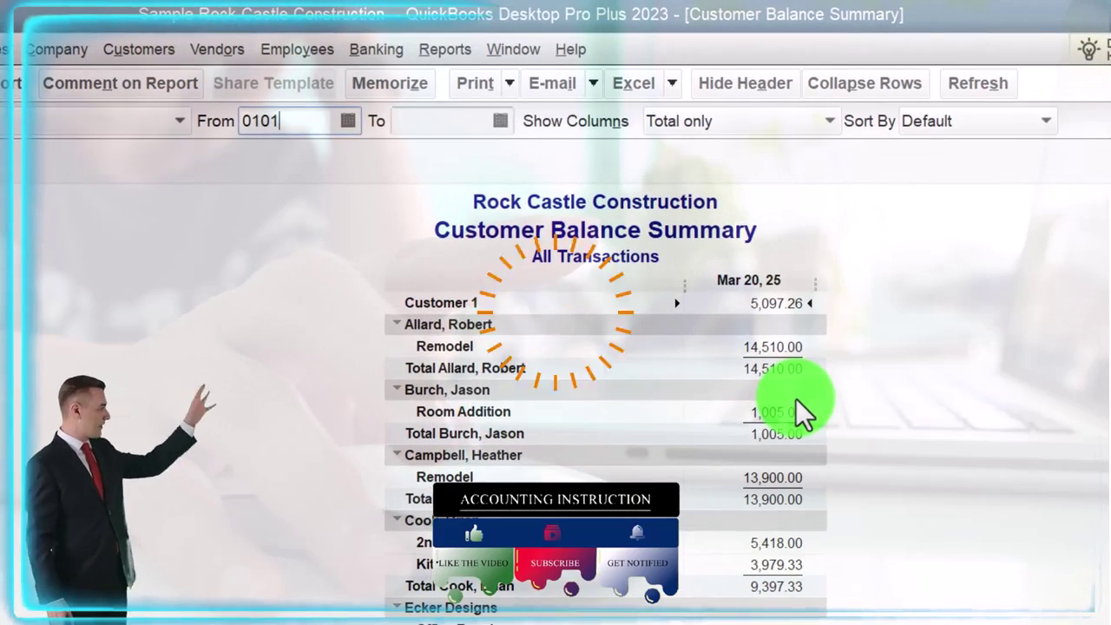
{"action": "type", "text": "2024"}
{"action": "key", "text": "Tab"}
{"action": "type", "text": "12/31/2"}
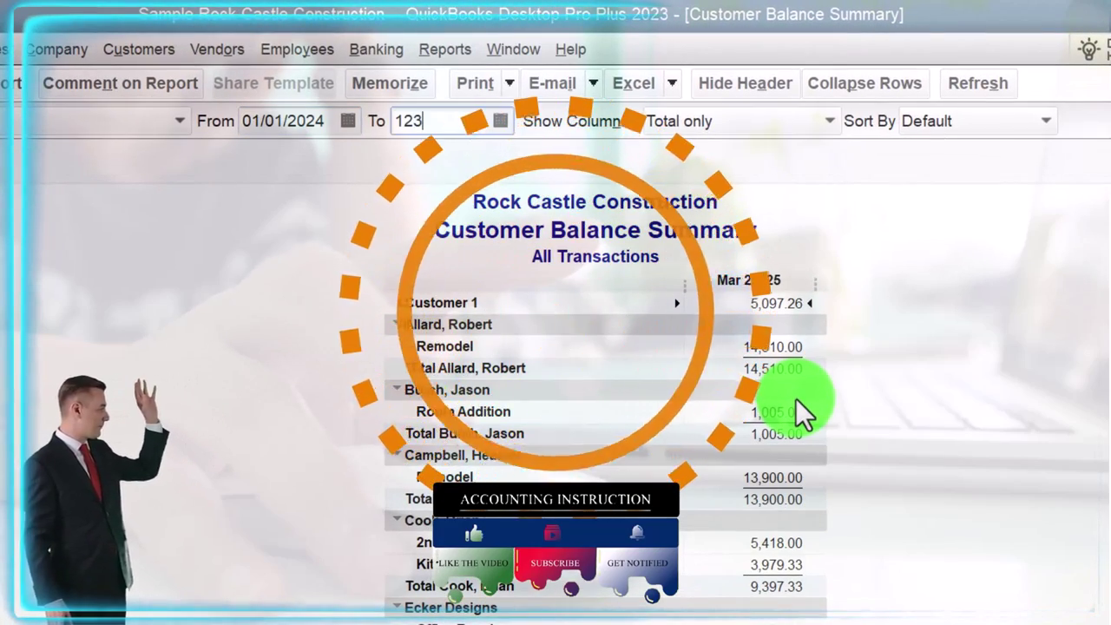
{"action": "type", "text": "024"}
{"action": "key", "text": "Tab"}
{"action": "key", "text": "Tab"}
{"action": "key", "text": "Tab"}
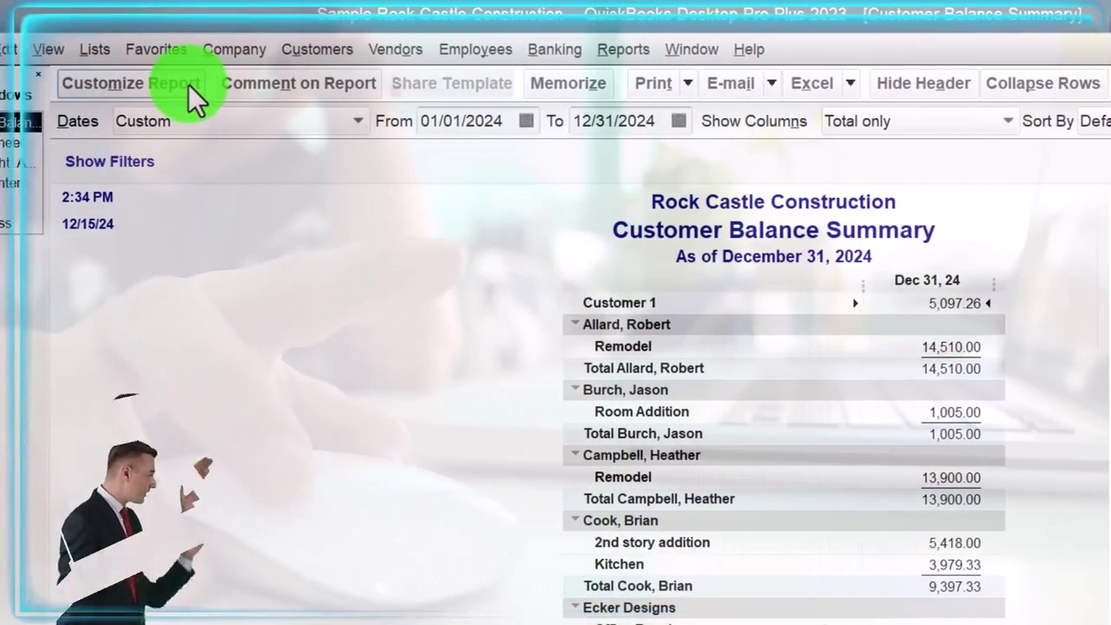
Customize the Customer Balance Summary with a size 12 column label font, applying the change to all related fonts.
{"action": "left_click", "coordinate": [193, 84]}
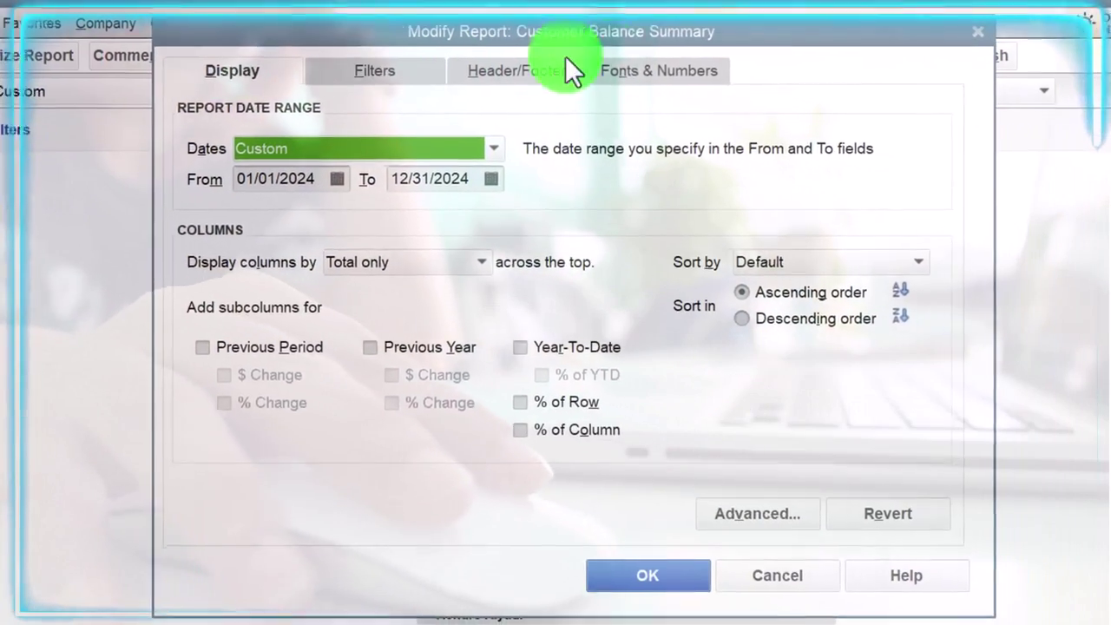
{"action": "left_click", "coordinate": [655, 66]}
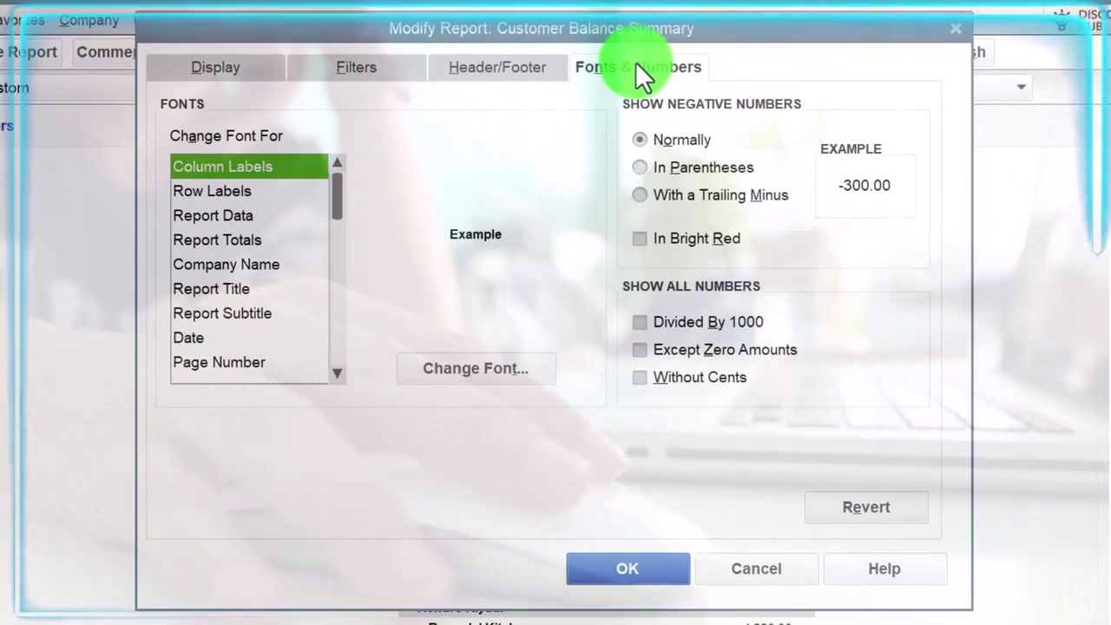
{"action": "left_click", "coordinate": [486, 366]}
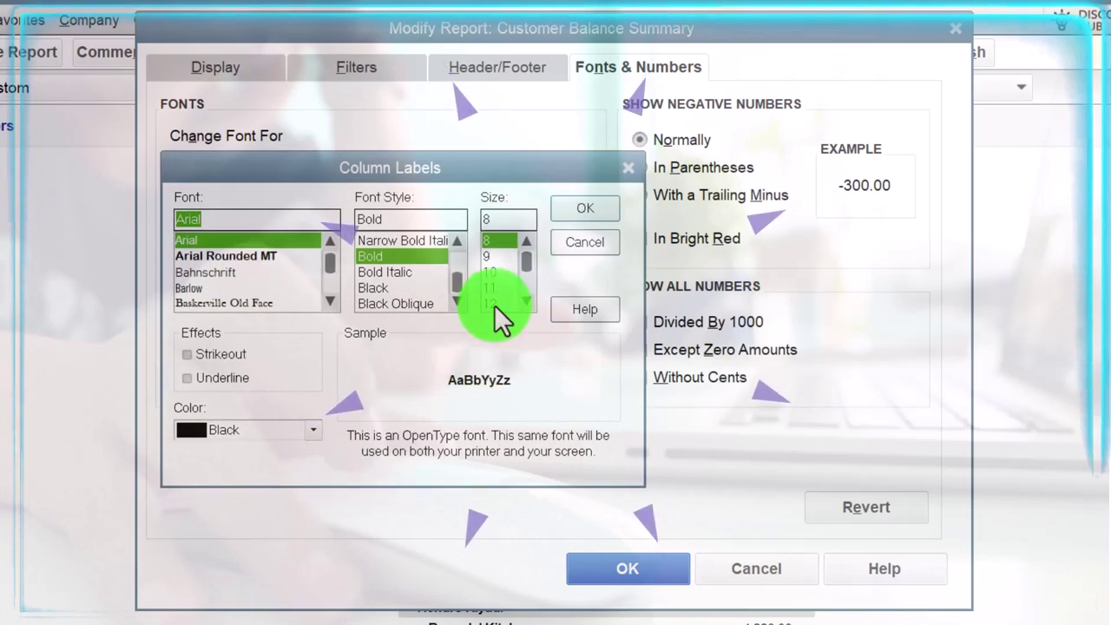
{"action": "left_click", "coordinate": [575, 212]}
{"action": "left_click", "coordinate": [491, 231]}
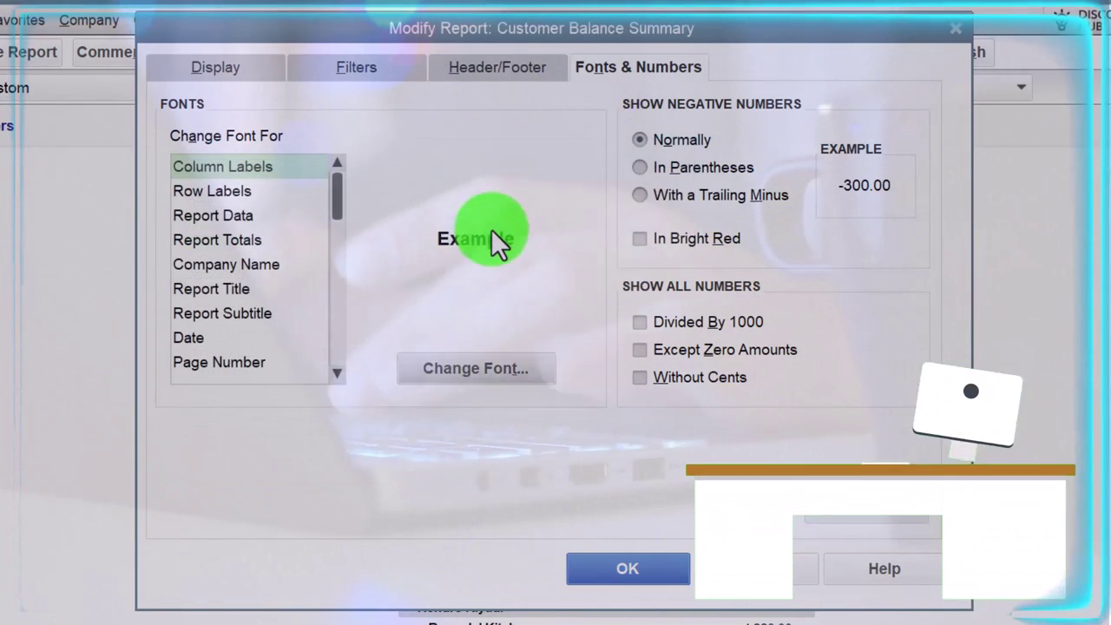
{"action": "left_click", "coordinate": [633, 574]}
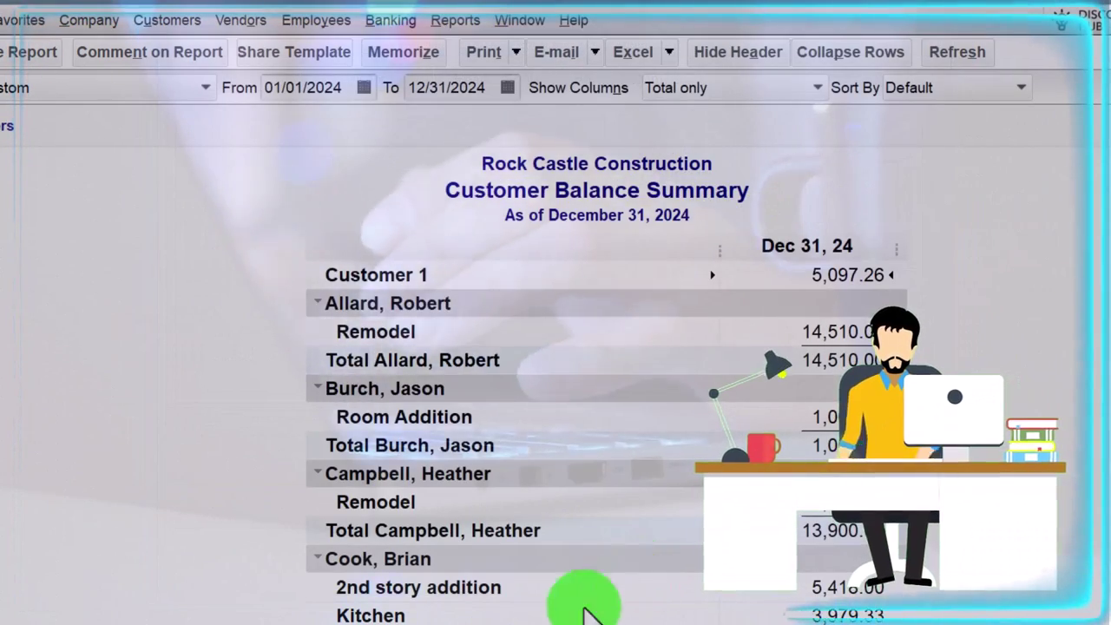
Compare the Customer Balance Summary total with Accounts Receivable on the Balance Sheet, and return to the Accounts Receivable Graph.
{"action": "scroll", "coordinate": [425, 456], "scroll_direction": "down", "scroll_amount": 4}
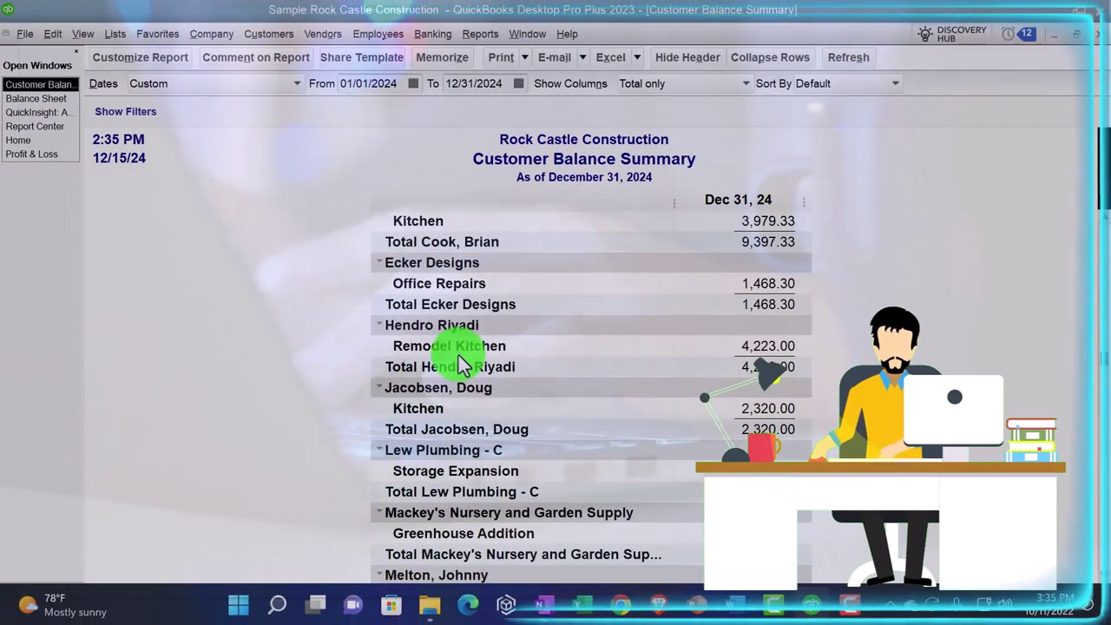
{"action": "scroll", "coordinate": [460, 364], "scroll_direction": "down", "scroll_amount": 4}
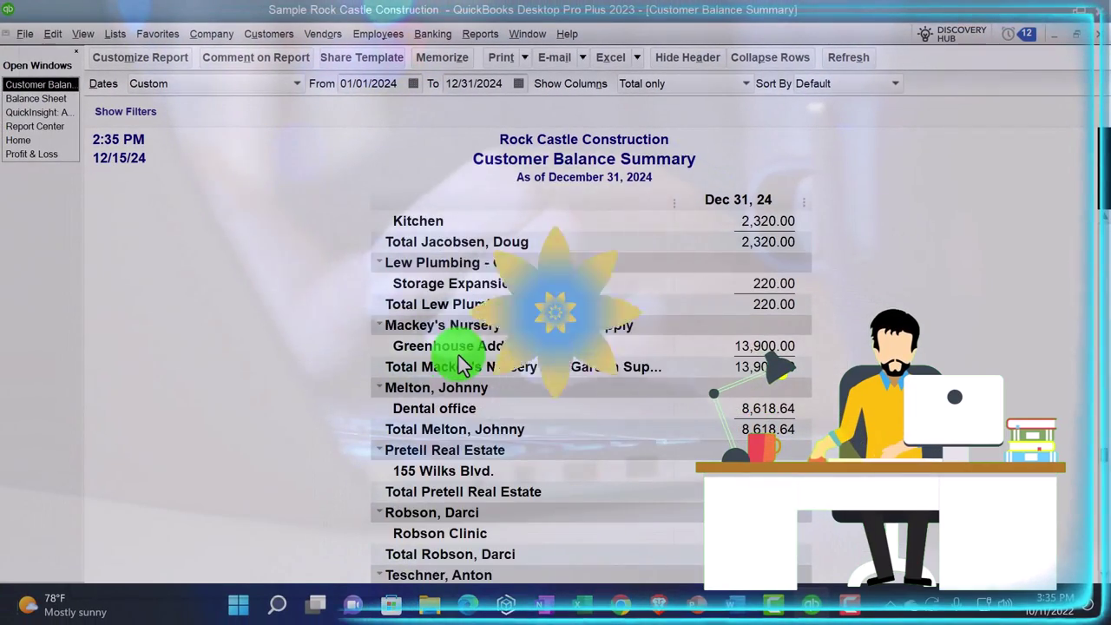
{"action": "scroll", "coordinate": [460, 364], "scroll_direction": "down", "scroll_amount": 3}
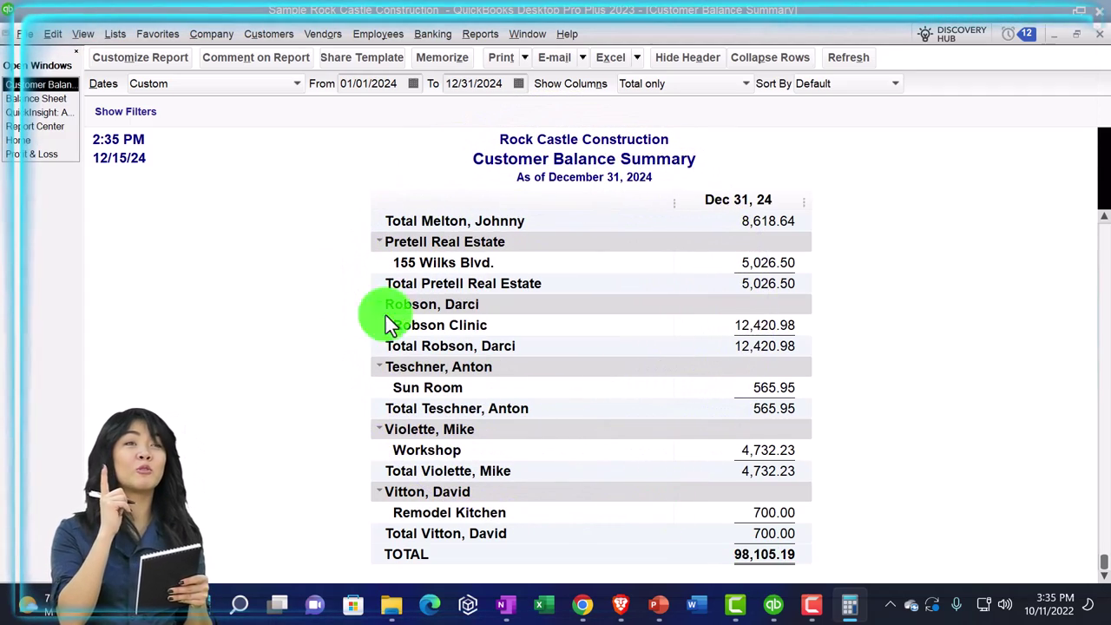
{"action": "left_click", "coordinate": [39, 100]}
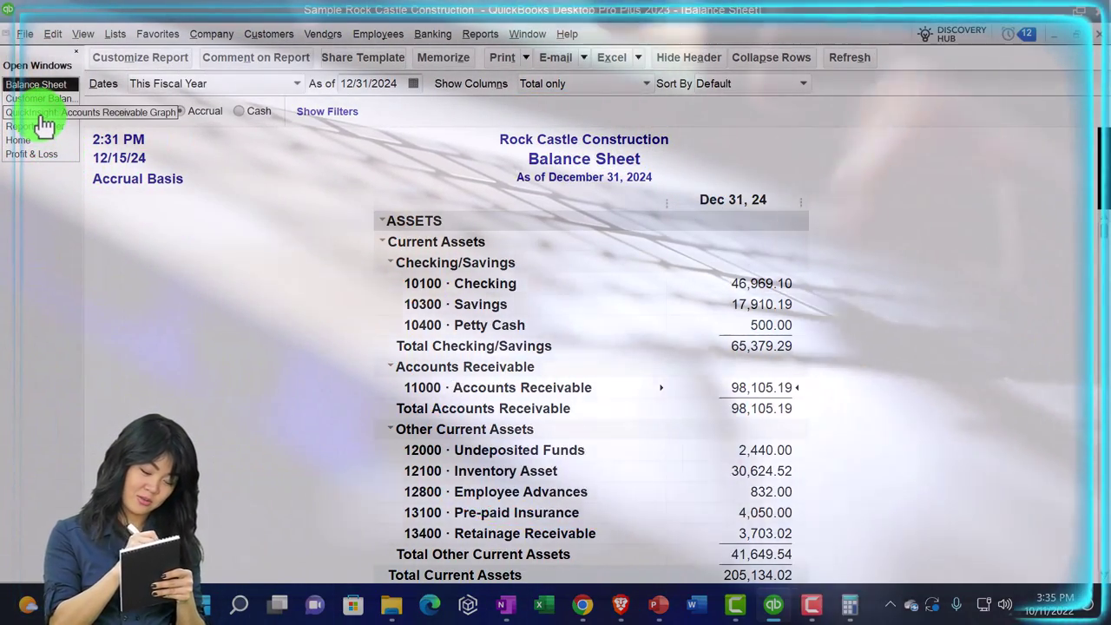
{"action": "left_click", "coordinate": [41, 116]}
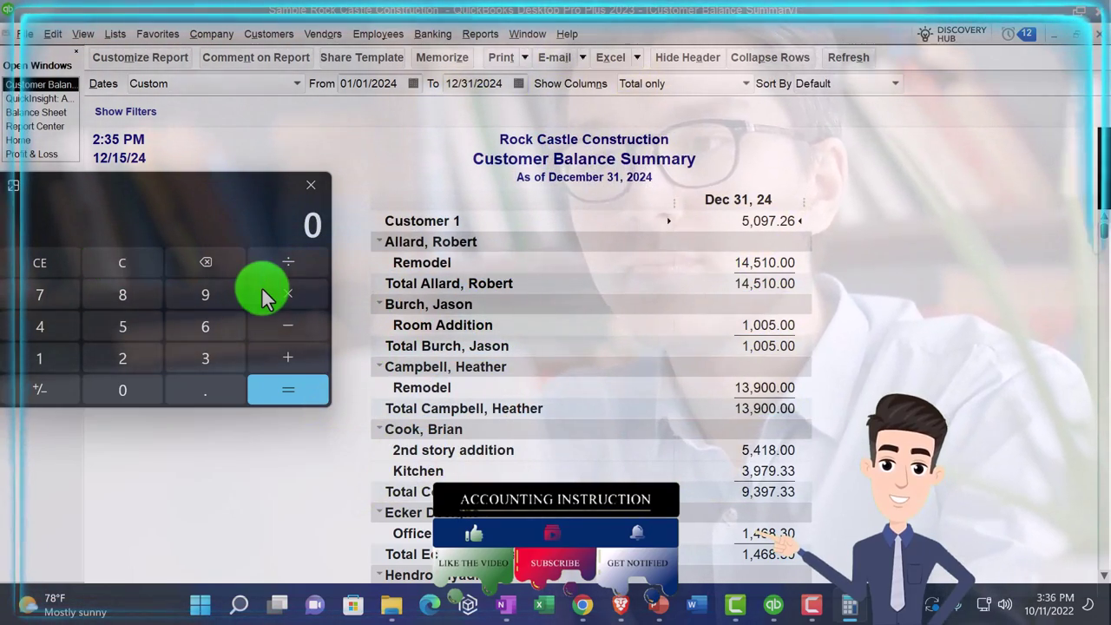
In Calculator, divide the 14,510 customer balance by the Customer Balance Summary total of 98,105.19.
{"action": "type", "text": "4510"}
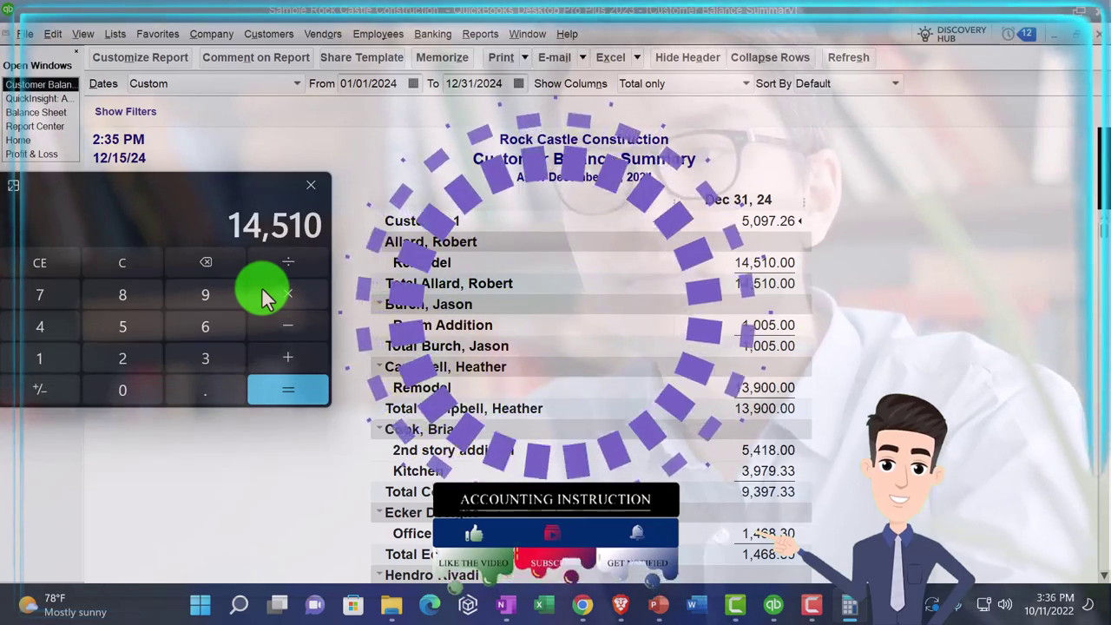
{"action": "scroll", "coordinate": [776, 555], "scroll_direction": "down", "scroll_amount": 15}
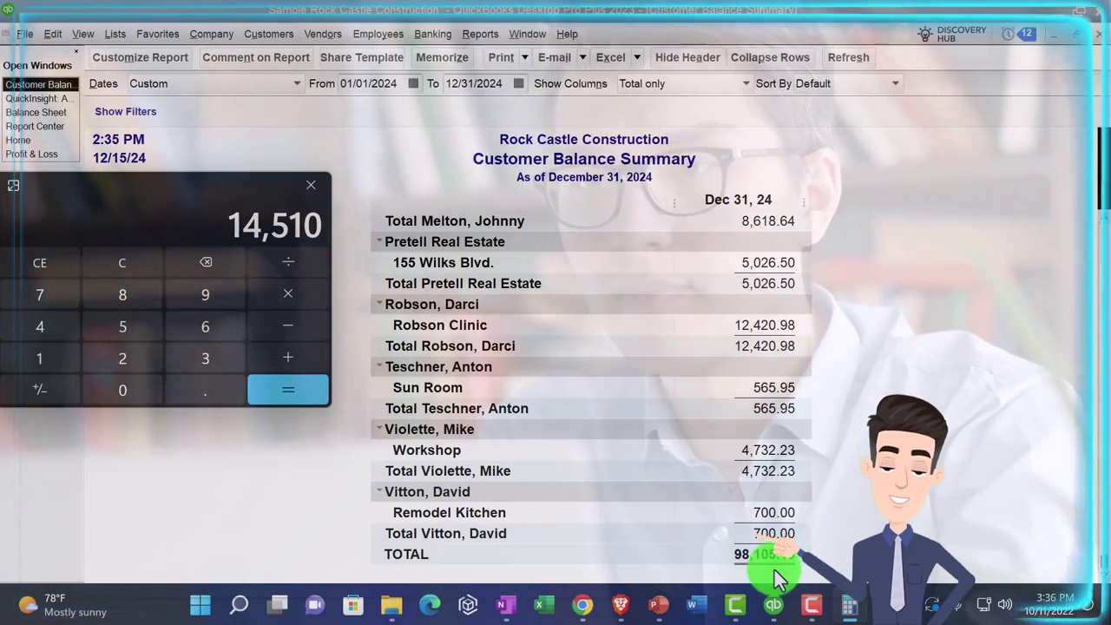
{"action": "type", "text": "98105"}
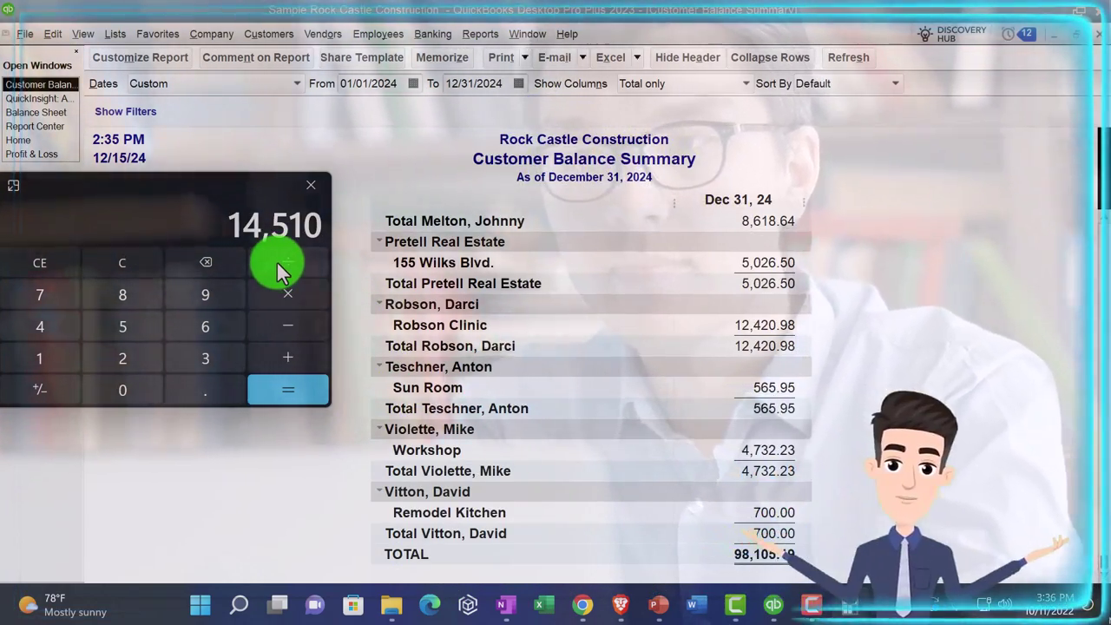
{"action": "type", "text": ".19"}
{"action": "key", "text": "Return"}
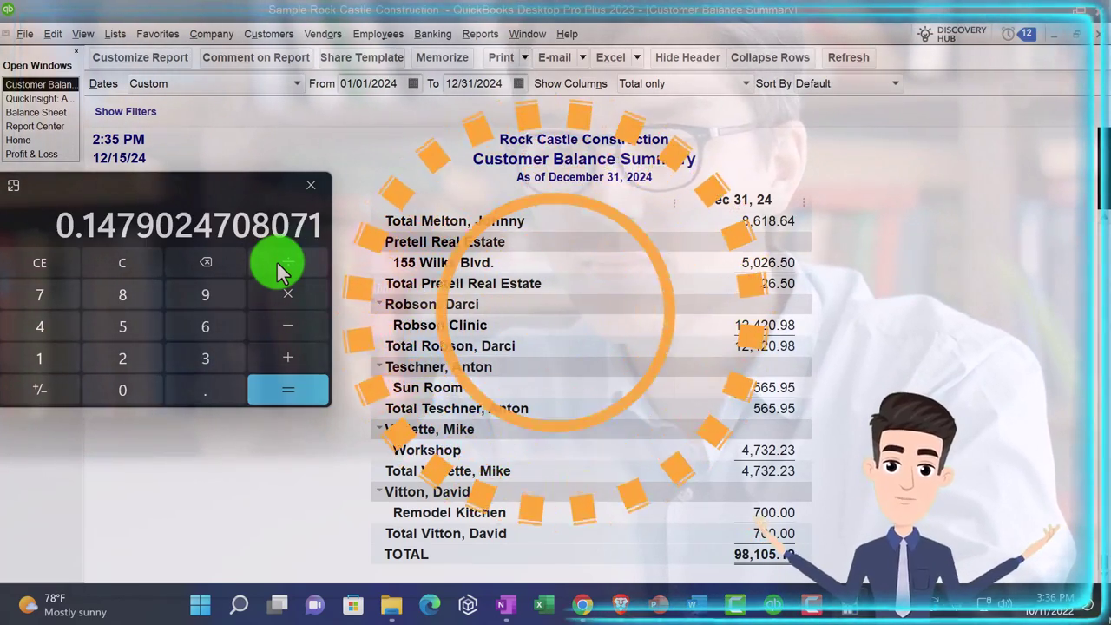
Compare the calculated share with the customer percentages in the Accounts Receivable Graph, moving the calculator out of the way.
{"action": "left_click_drag", "start_coordinate": [193, 193], "coordinate": [841, 137]}
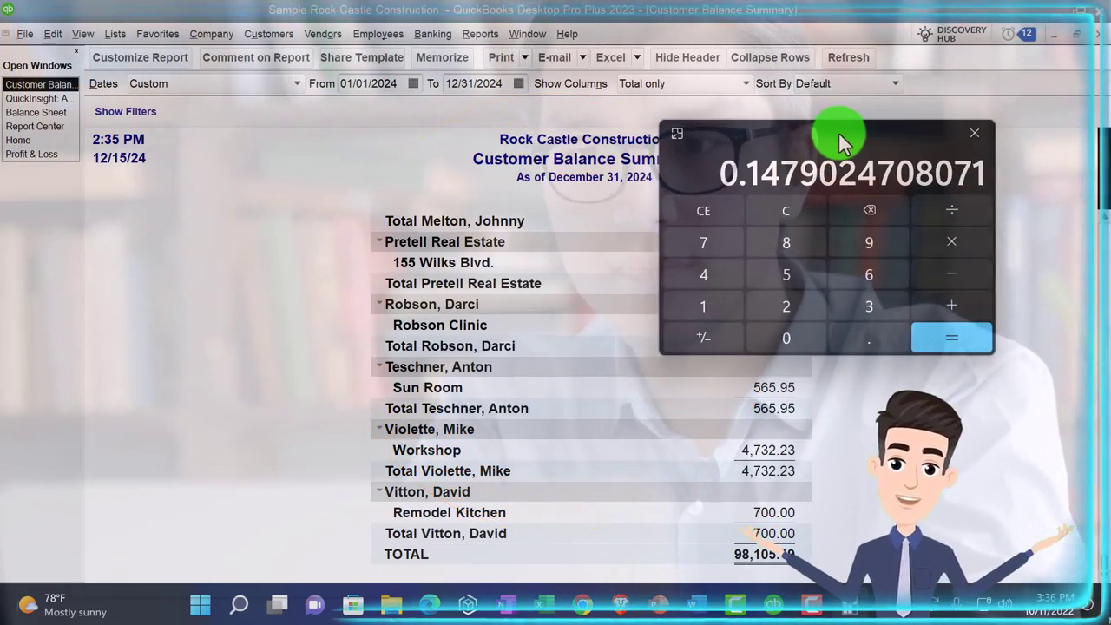
{"action": "left_click", "coordinate": [39, 99]}
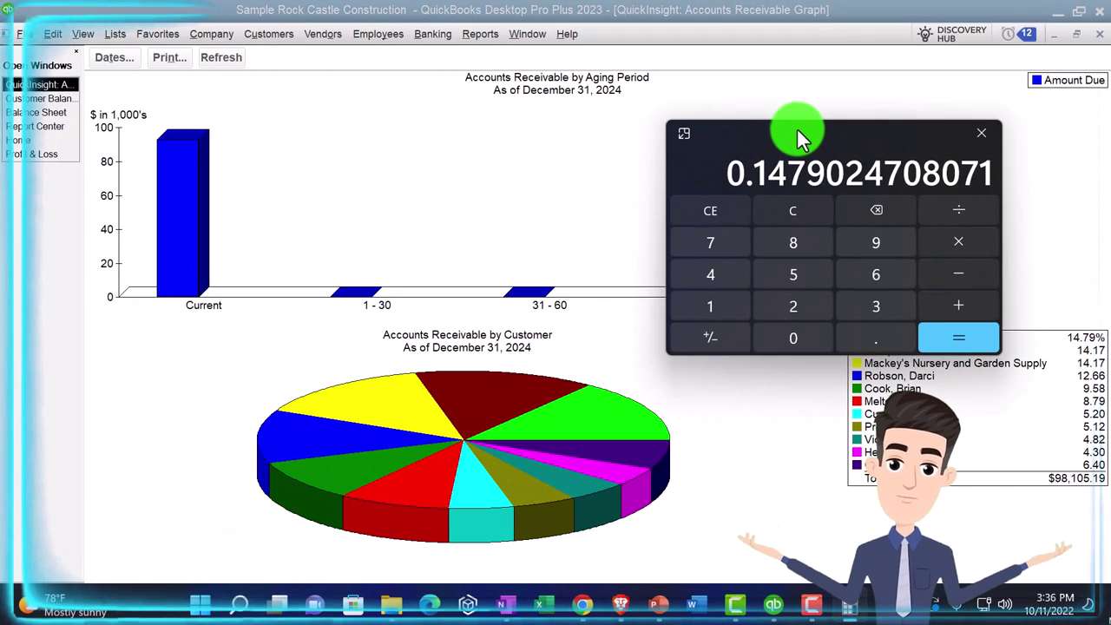
{"action": "left_click_drag", "start_coordinate": [798, 129], "coordinate": [1109, 130]}
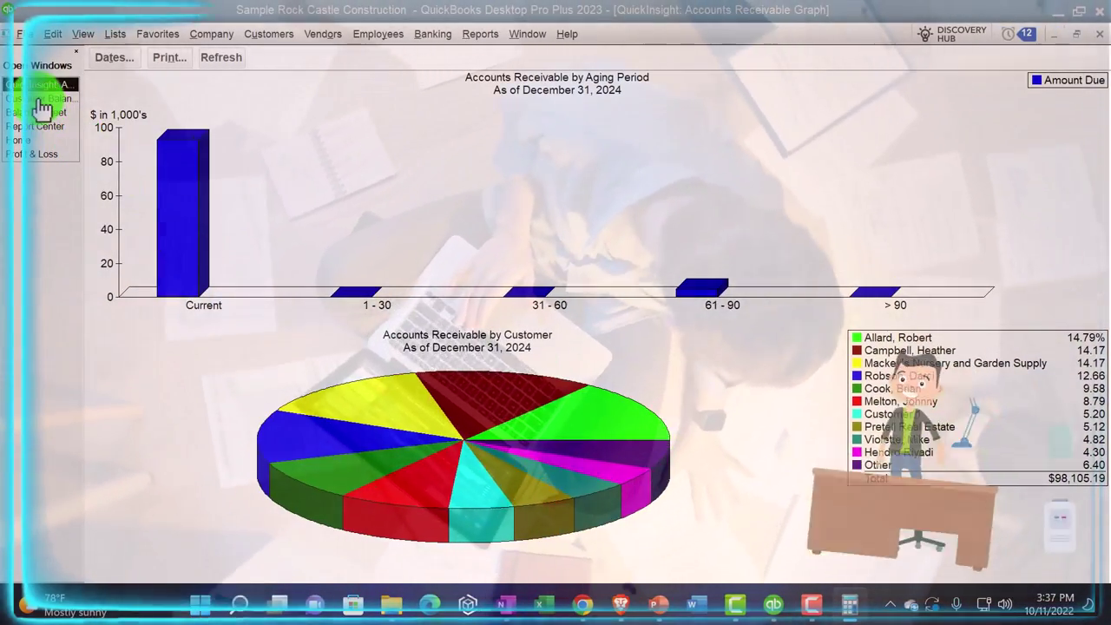
Review the customer balances from the start of the Customer Balance Summary and return to the Accounts Receivable Graph.
{"action": "left_click", "coordinate": [41, 101]}
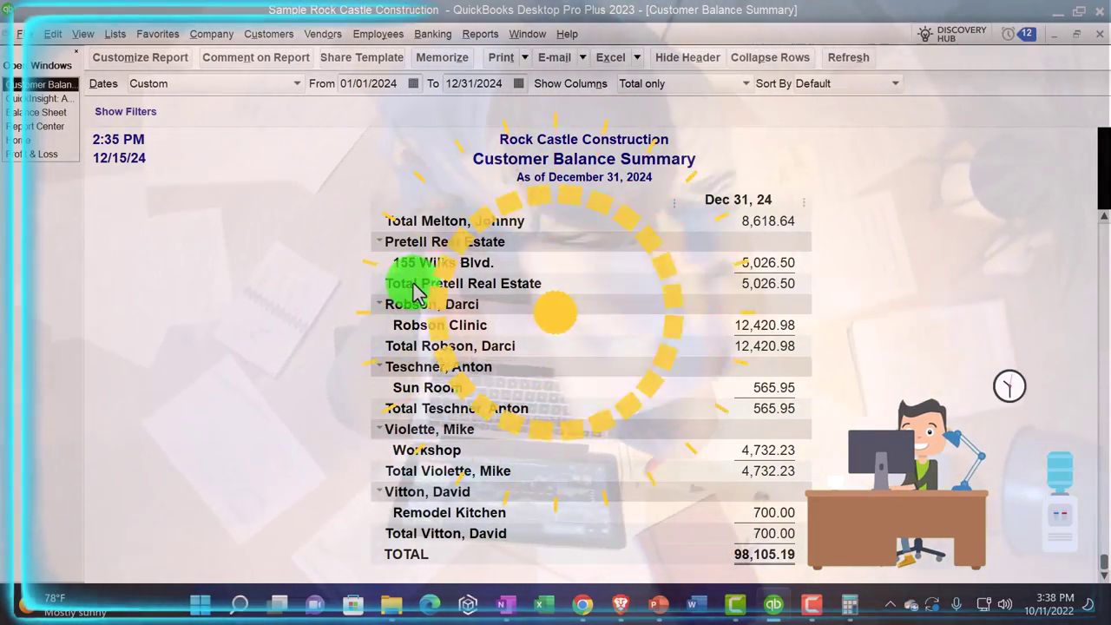
{"action": "scroll", "coordinate": [428, 346], "scroll_direction": "up", "scroll_amount": 15}
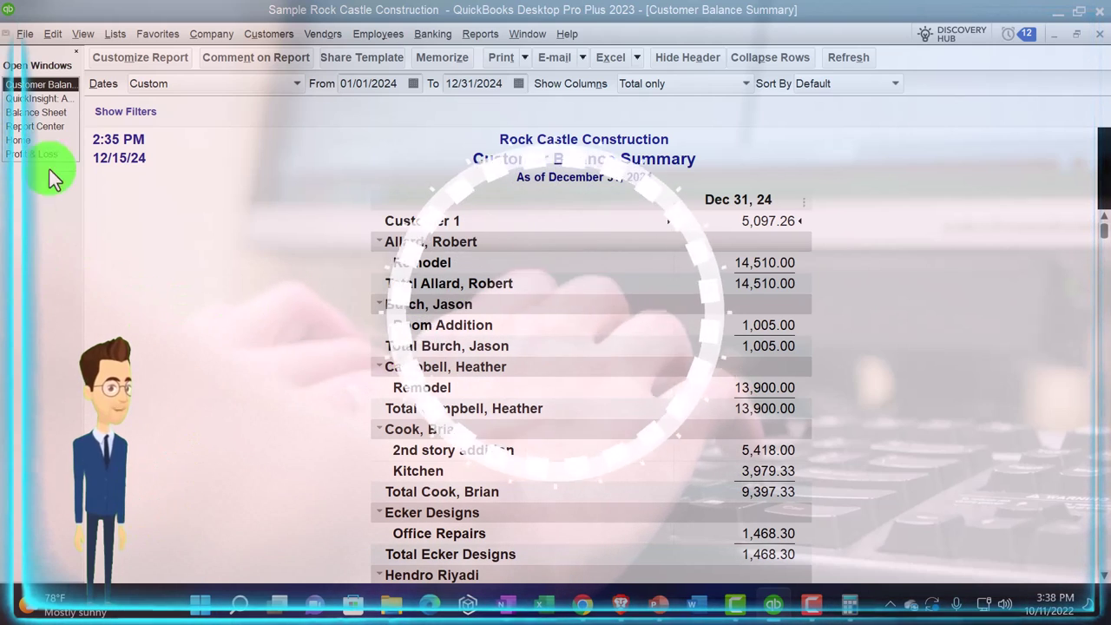
{"action": "left_click", "coordinate": [46, 99]}
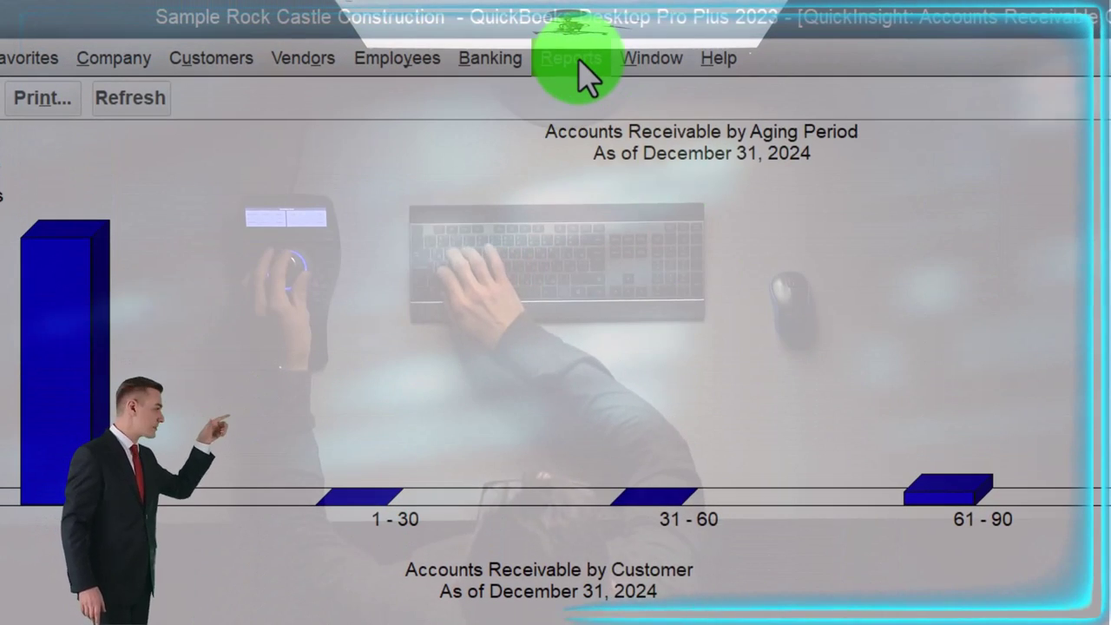
Generate the A/R Aging Summary report and set its date to 12/31/2024.
{"action": "left_click", "coordinate": [573, 59]}
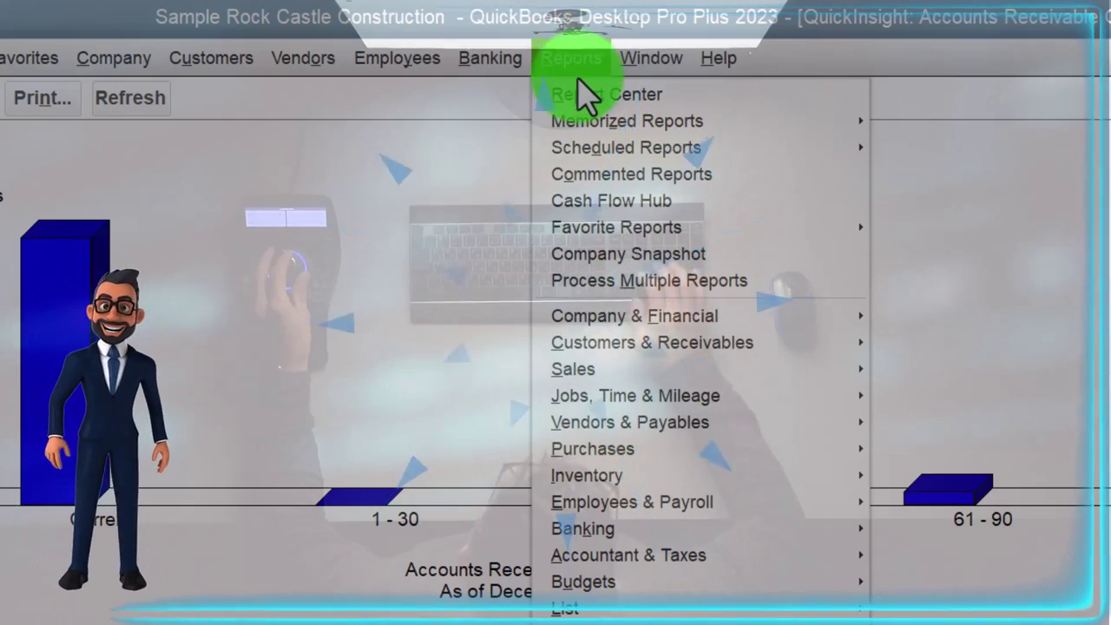
{"action": "mouse_move", "coordinate": [617, 345]}
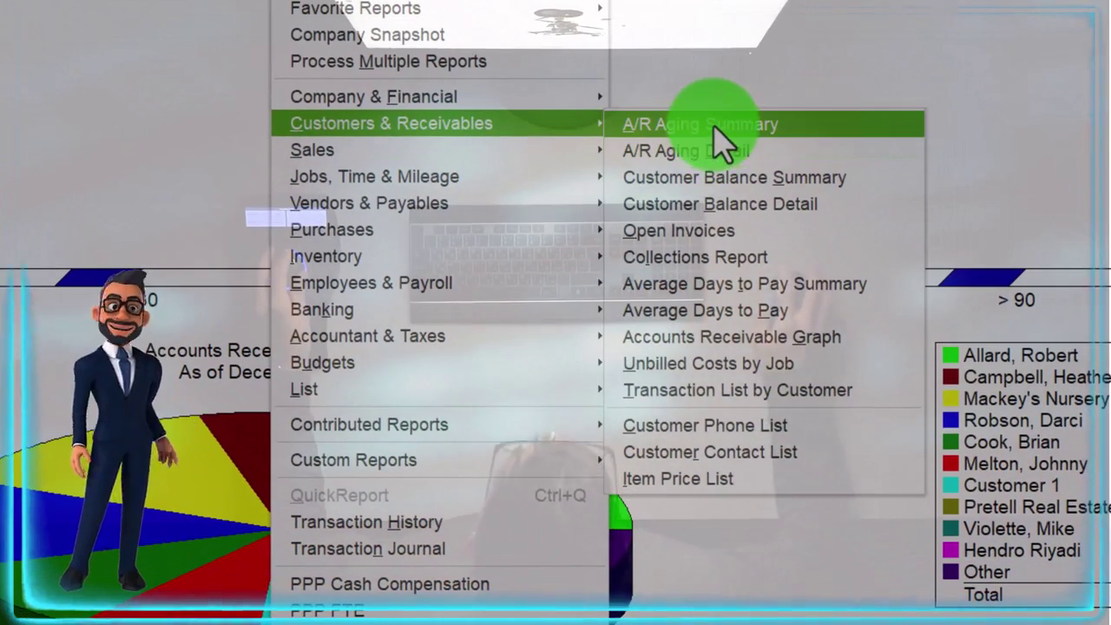
{"action": "left_click", "coordinate": [714, 127]}
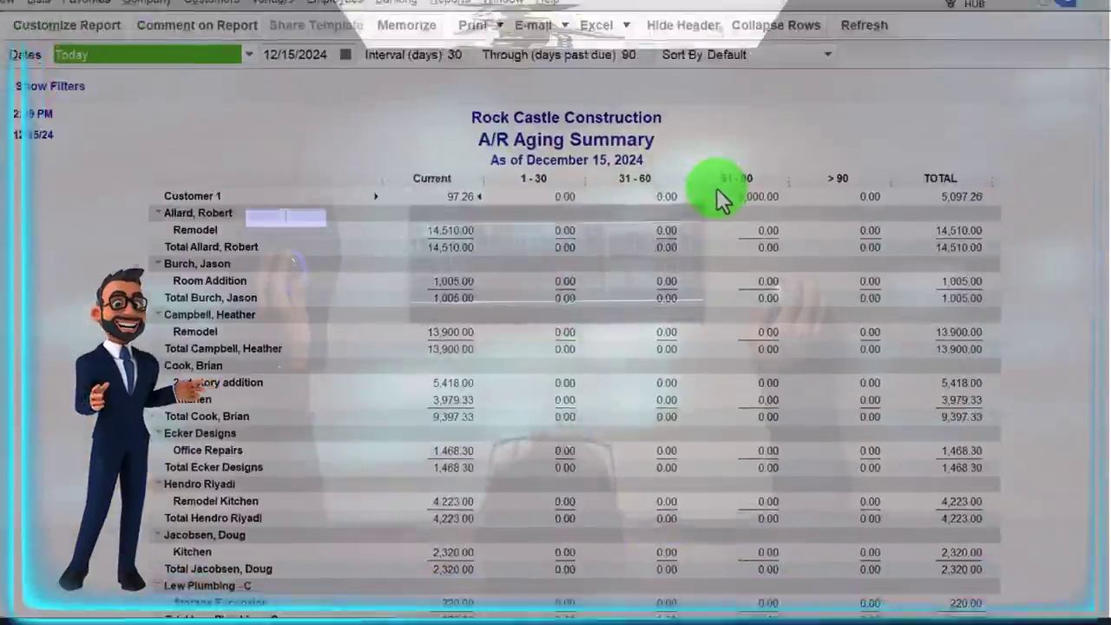
{"action": "type", "text": "123124"}
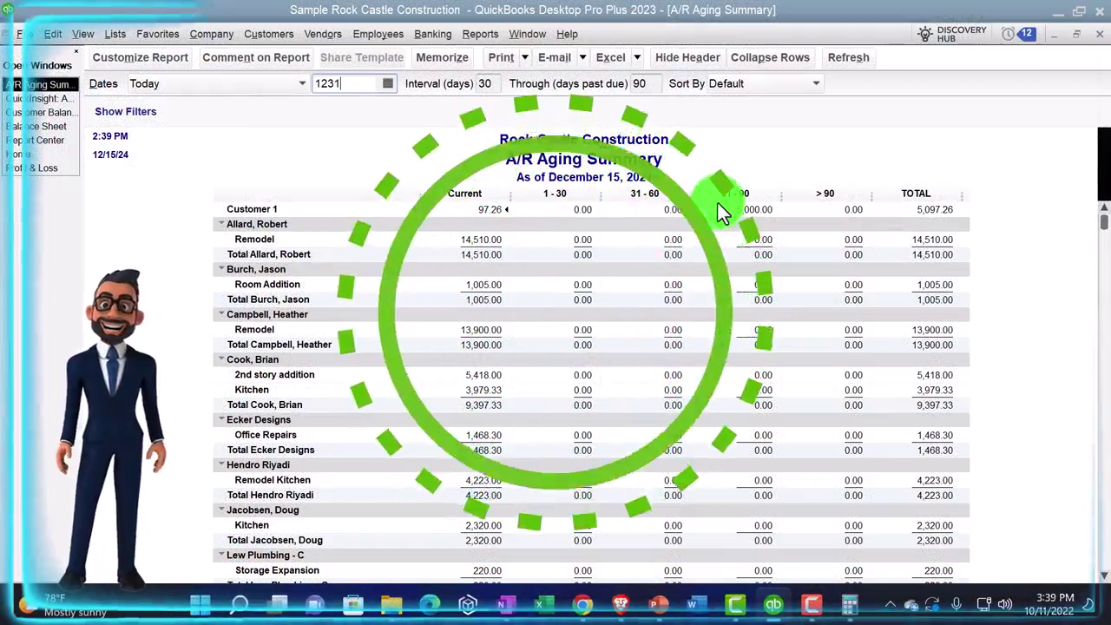
{"action": "key", "text": "Tab"}
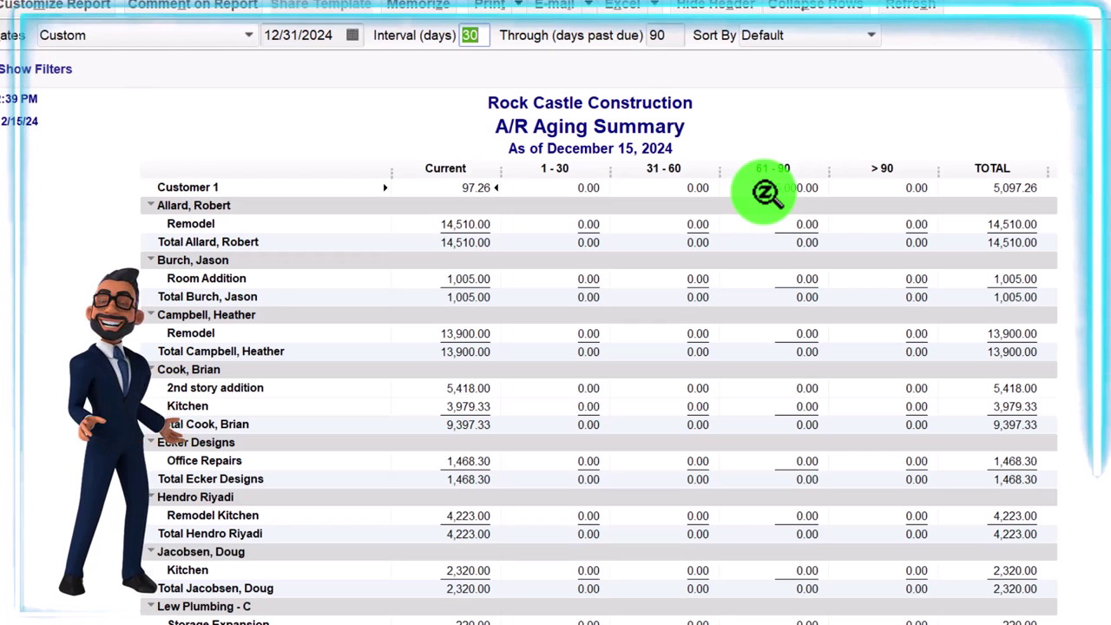
Divide the 5,000 in the 61-90 column by the 98,105.19 total in Calculator, compare with the Accounts Receivable Graph, and close the calculator.
{"action": "scroll", "coordinate": [766, 193], "scroll_direction": "down", "scroll_amount": 8}
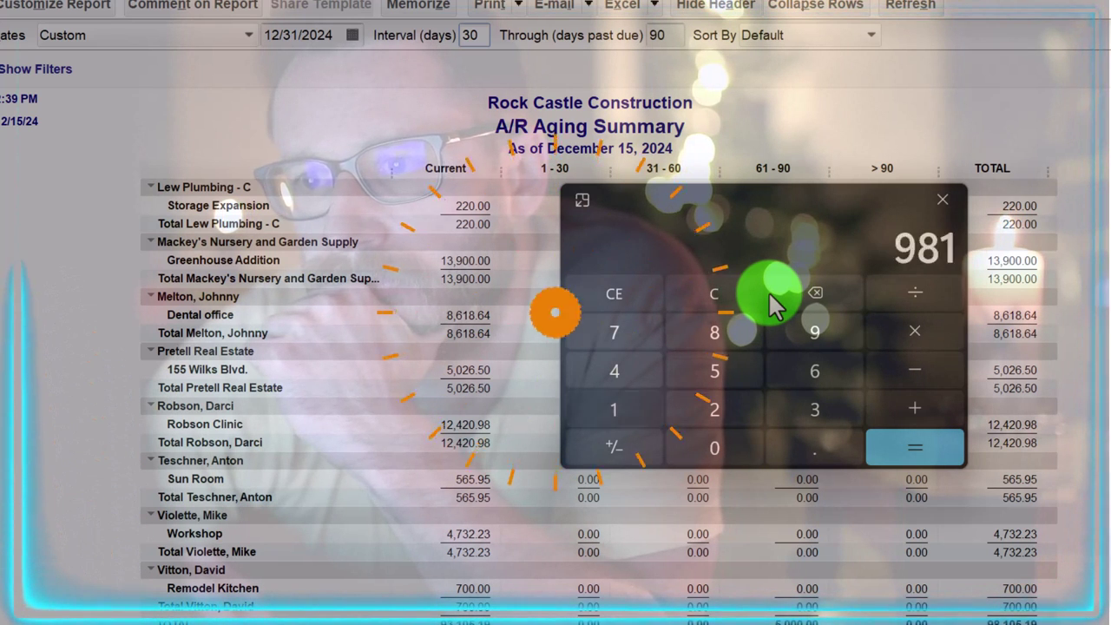
{"action": "type", "text": "19"}
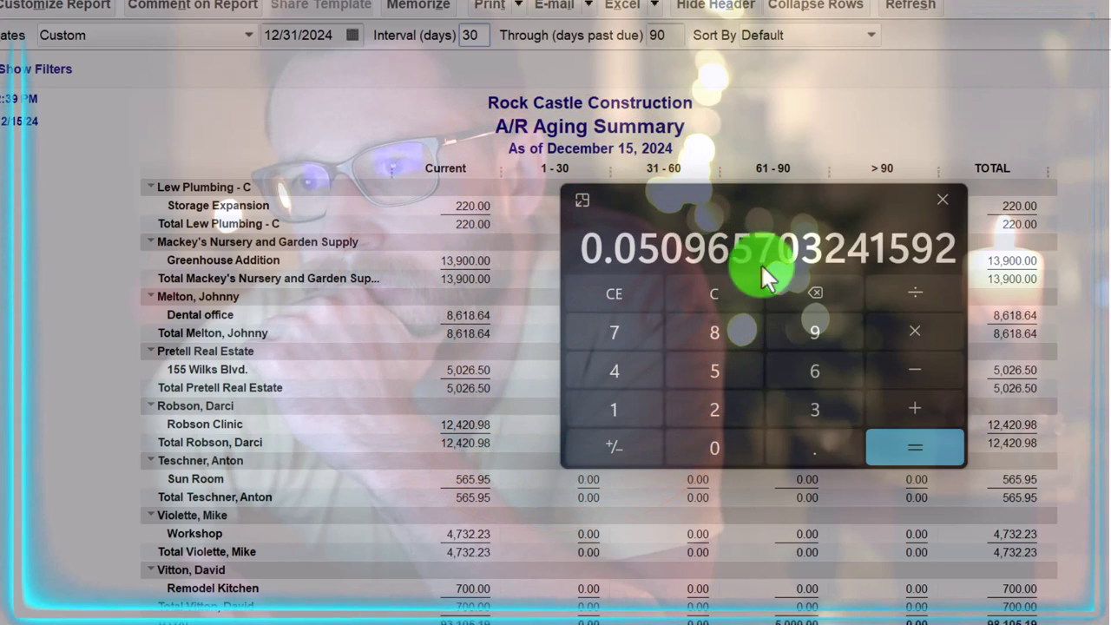
{"action": "left_click_drag", "start_coordinate": [735, 200], "coordinate": [948, 128]}
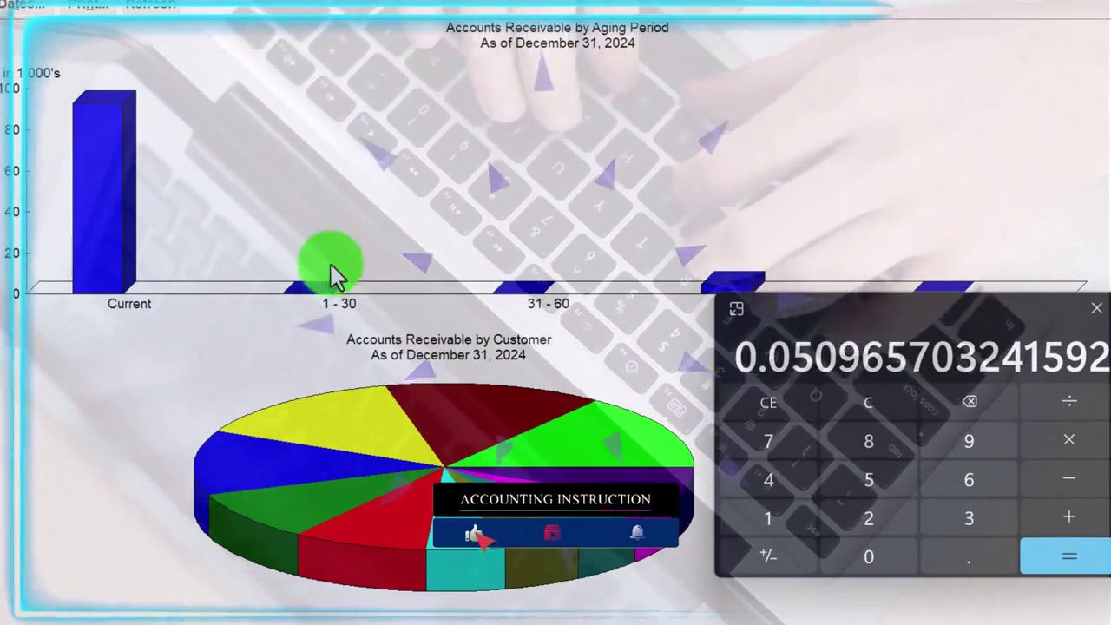
{"action": "left_click", "coordinate": [1097, 308]}
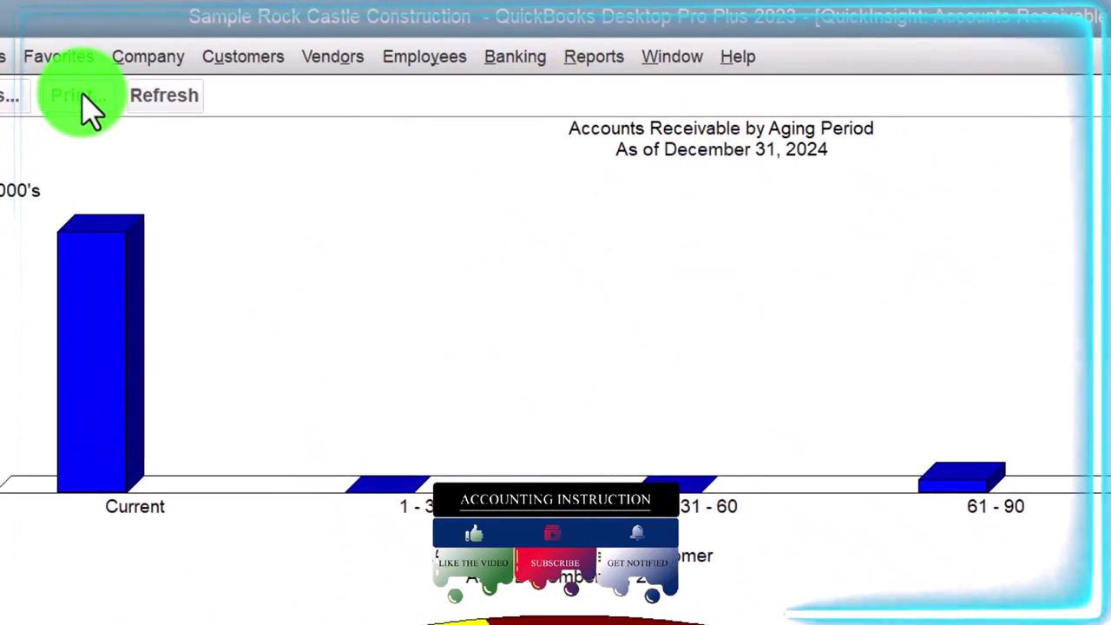
Review the Accounts Receivable Graph's print settings with the CutePDF Writer printer, closing them without printing.
{"action": "left_click", "coordinate": [79, 96]}
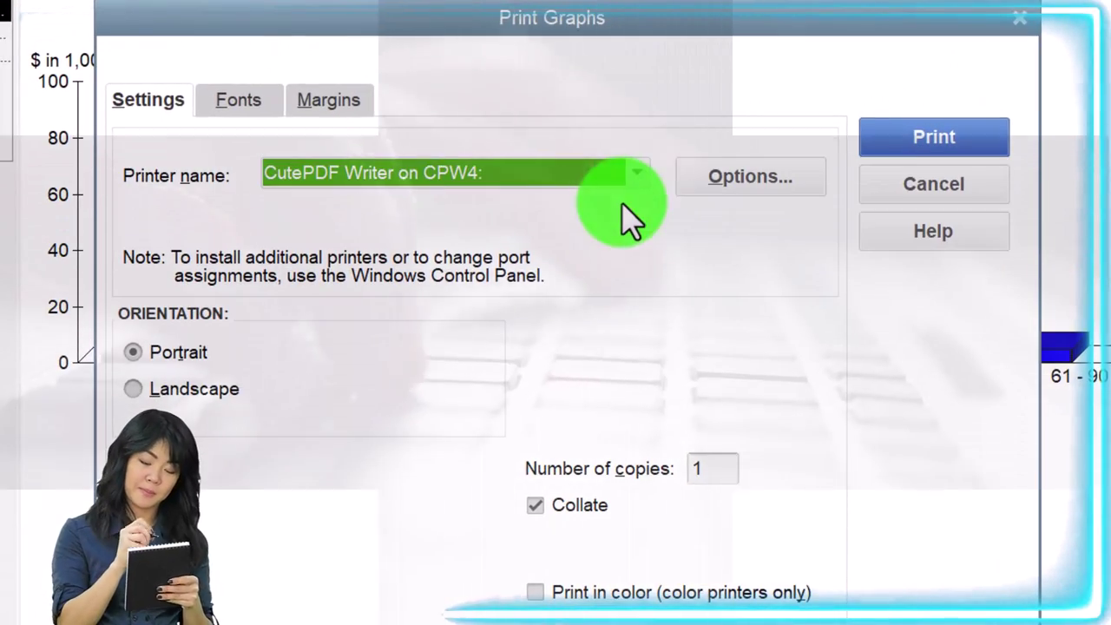
{"action": "left_click_drag", "start_coordinate": [437, 35], "coordinate": [877, 261]}
{"action": "left_click_drag", "start_coordinate": [662, 241], "coordinate": [467, 94]}
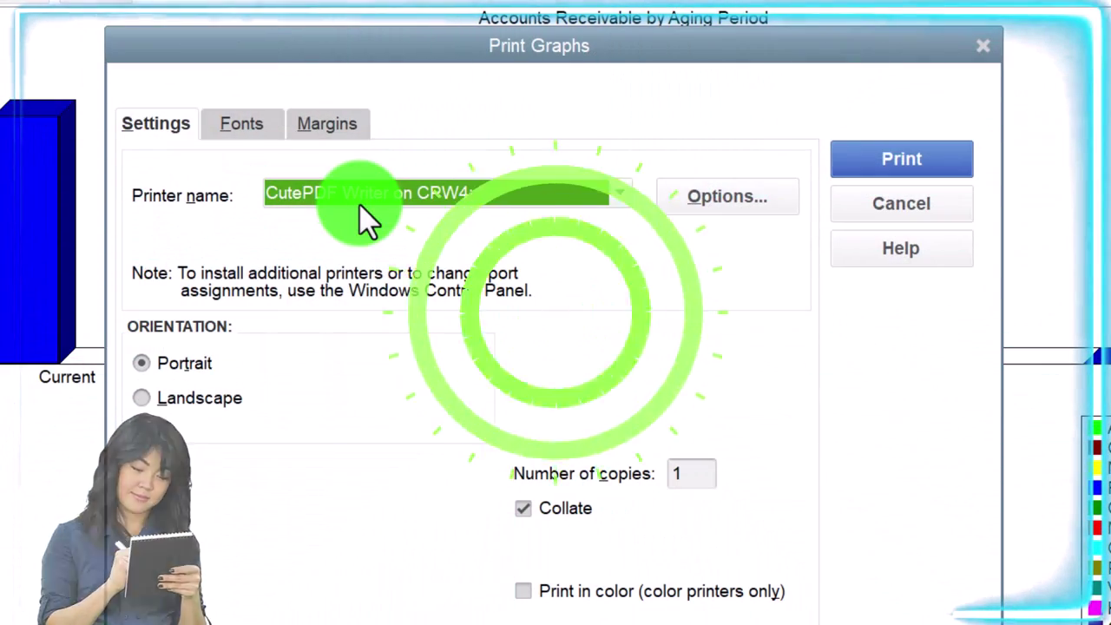
{"action": "left_click", "coordinate": [984, 45]}
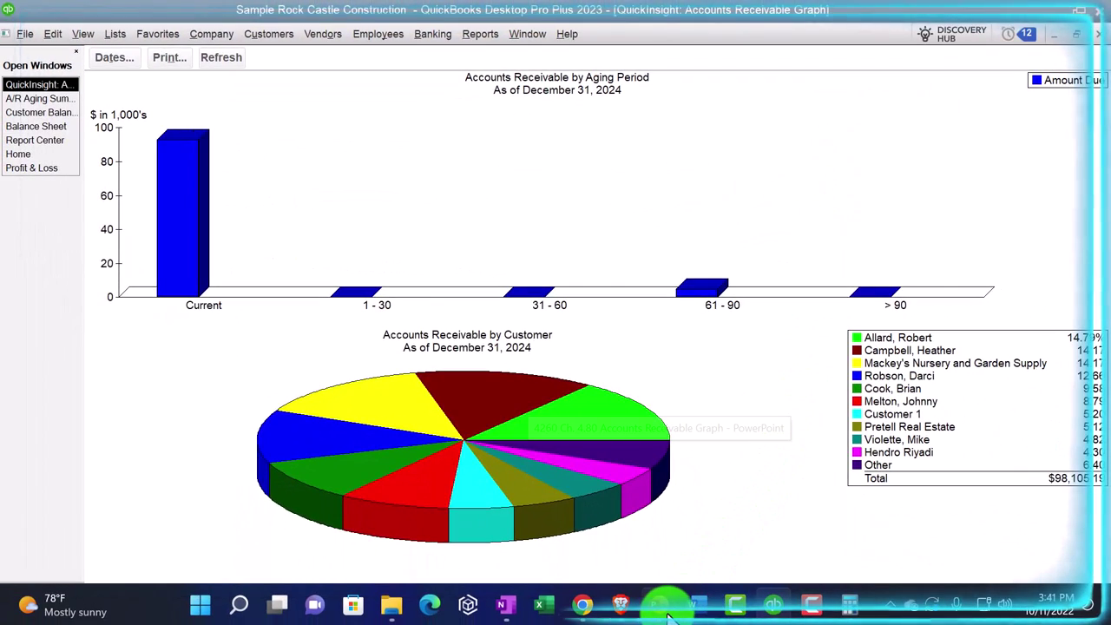
Switch to PowerPoint, add a blank second slide, and insert a screen clipping of the Accounts Receivable by Customer pie chart.
{"action": "left_click", "coordinate": [660, 608]}
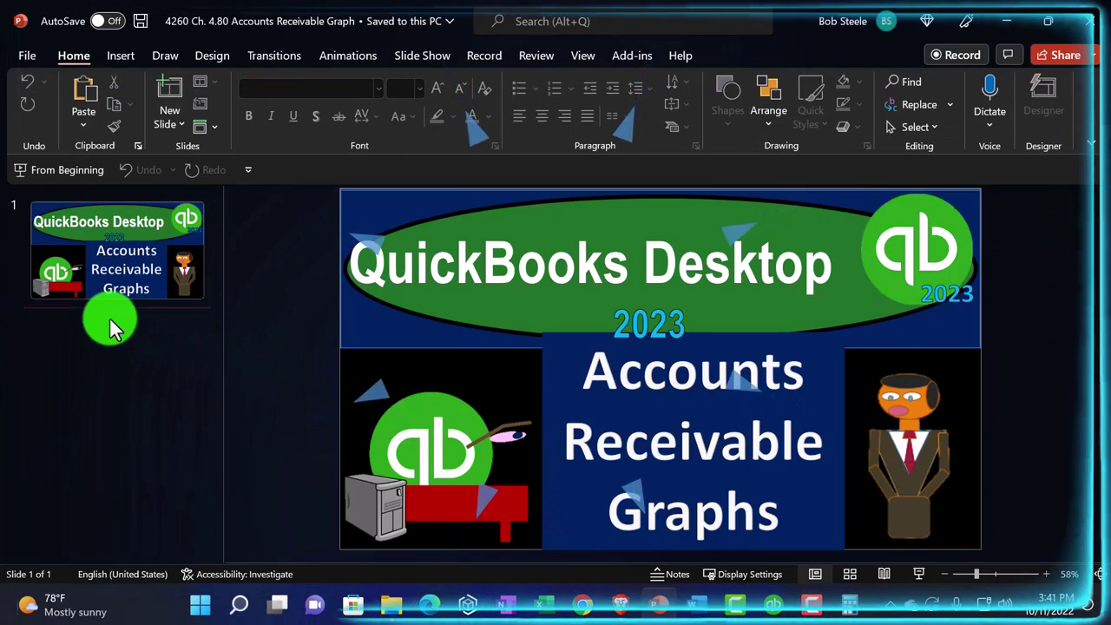
{"action": "left_click", "coordinate": [139, 399]}
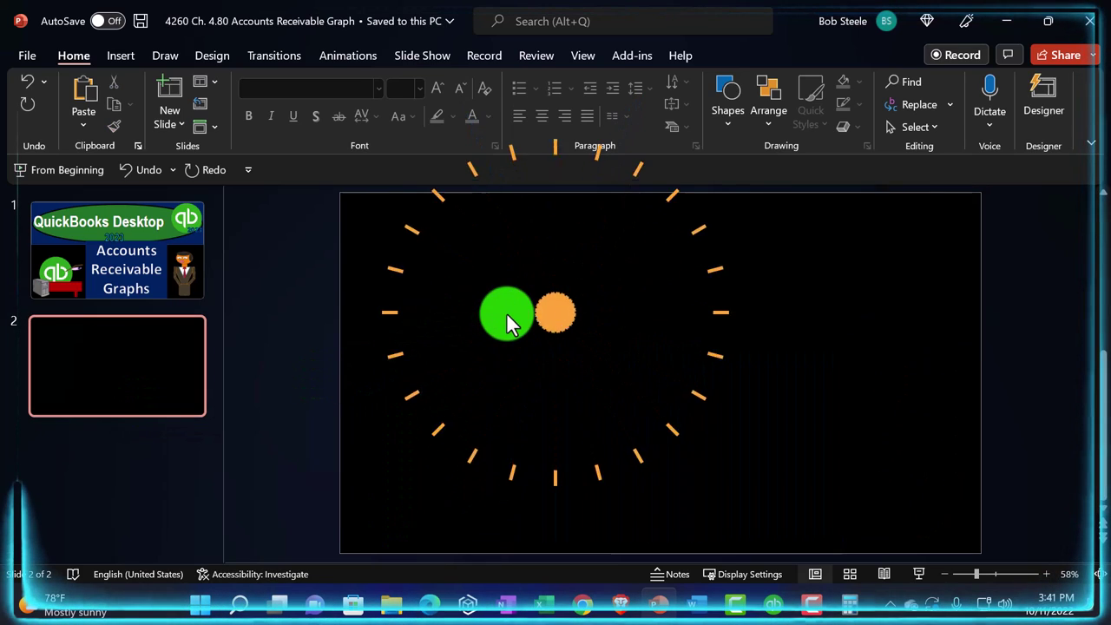
{"action": "left_click", "coordinate": [127, 54]}
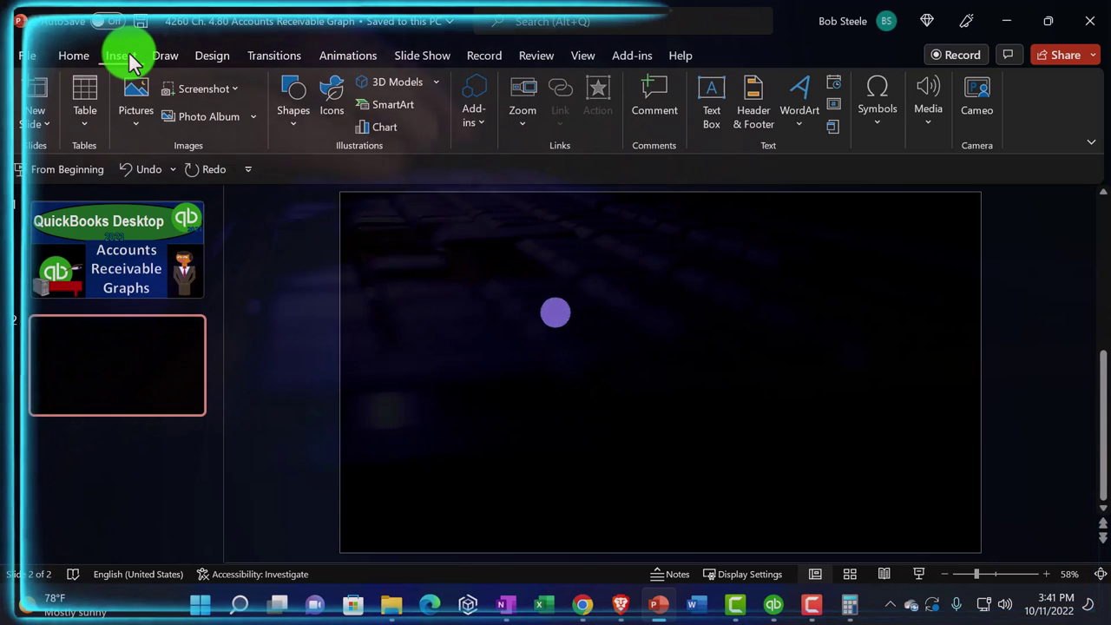
{"action": "left_click", "coordinate": [234, 88]}
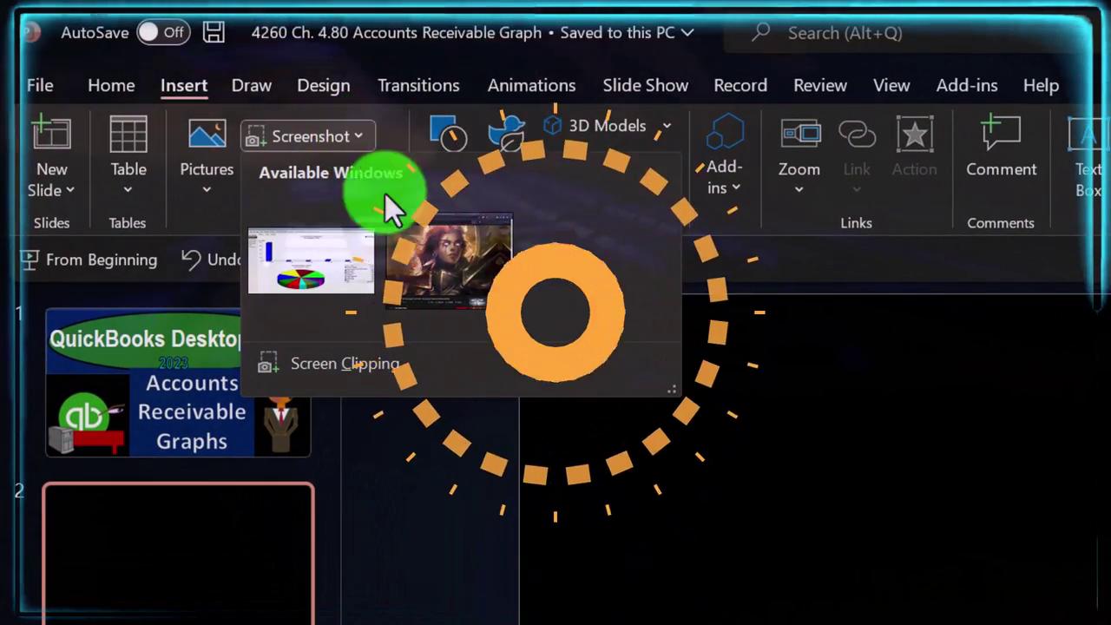
{"action": "left_click", "coordinate": [333, 370]}
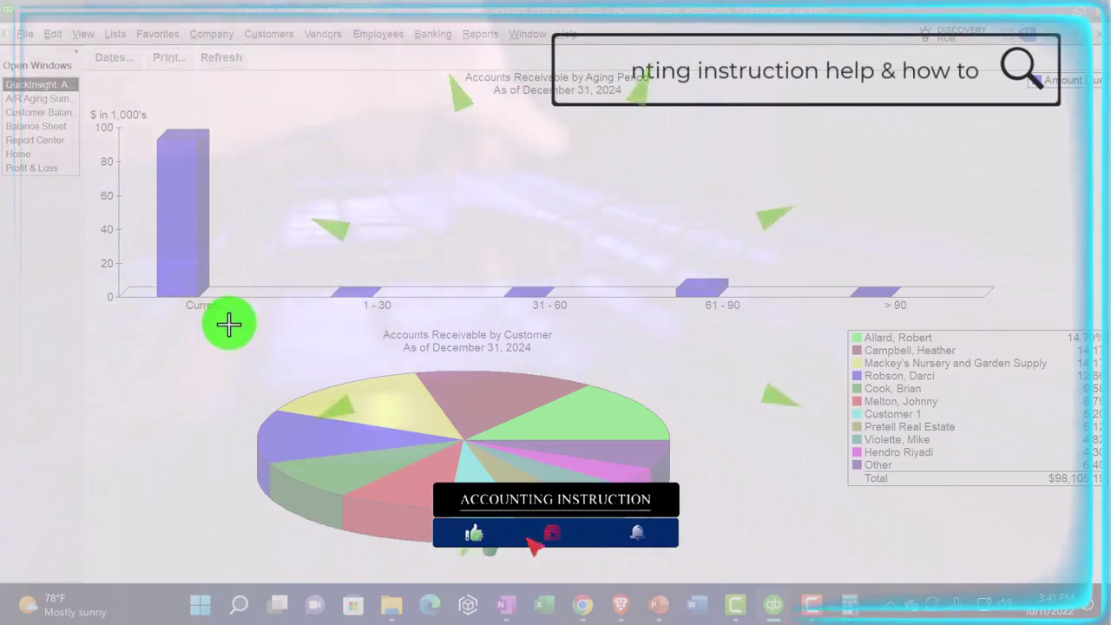
{"action": "left_click_drag", "start_coordinate": [224, 318], "coordinate": [688, 561]}
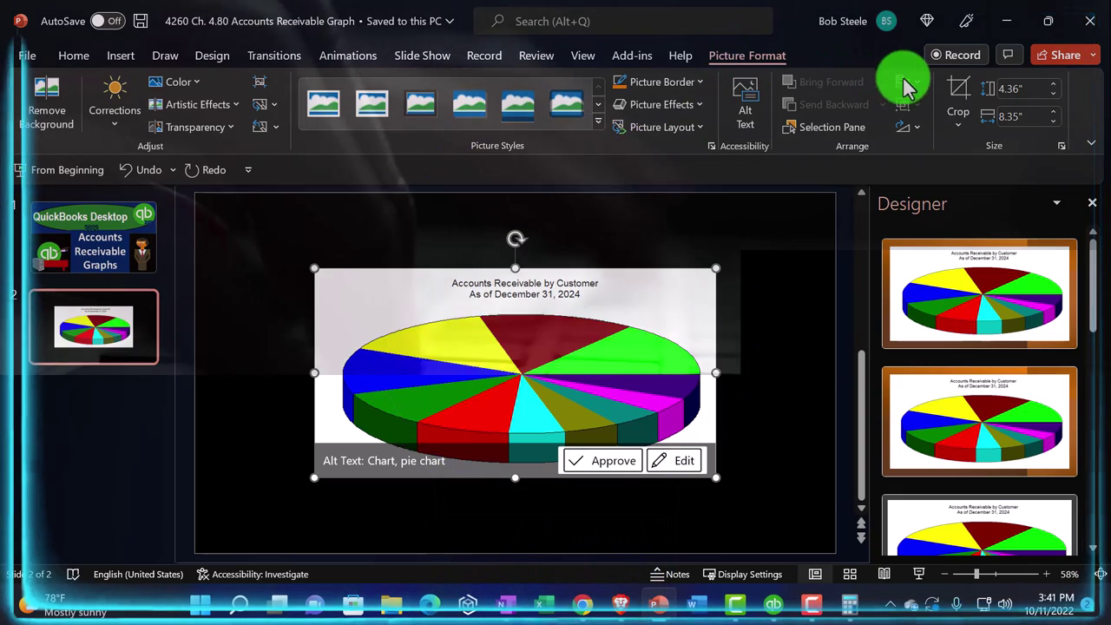
Crop the title and date lines off the top of the pie chart picture.
{"action": "left_click", "coordinate": [958, 92]}
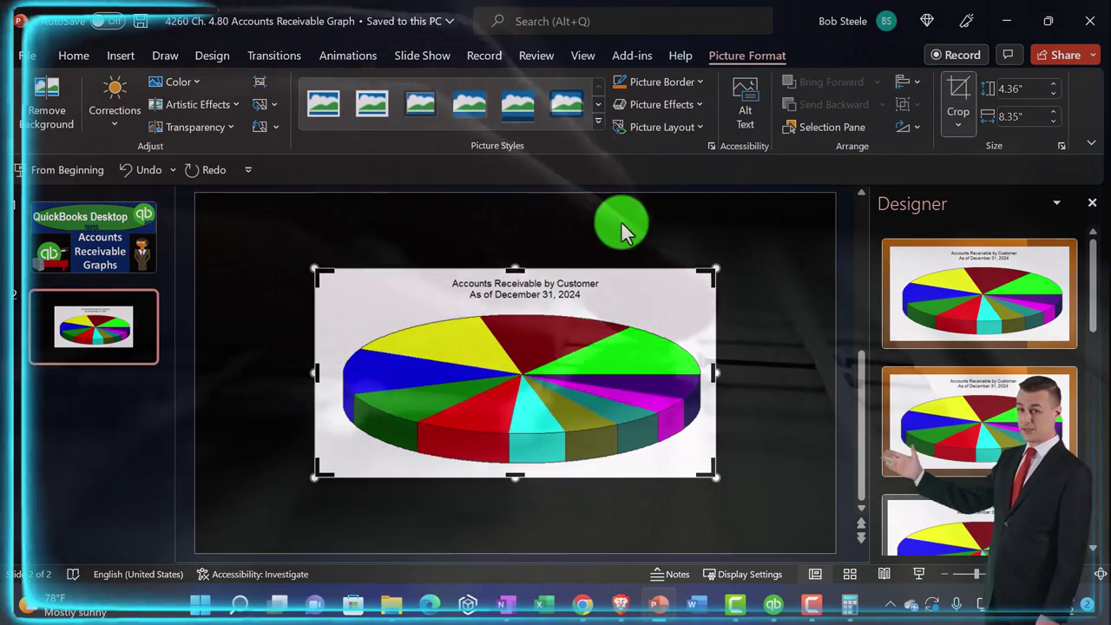
{"action": "mouse_move", "coordinate": [513, 271]}
{"action": "left_mouse_down"}
{"action": "mouse_move", "coordinate": [519, 310]}
{"action": "mouse_move", "coordinate": [520, 275]}
{"action": "left_mouse_up"}
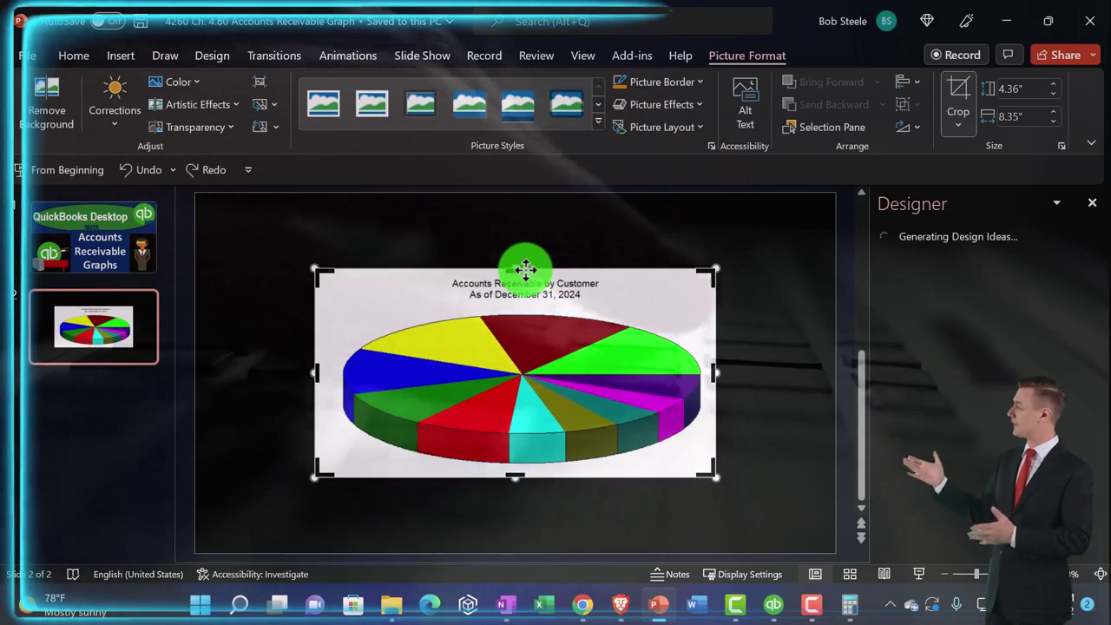
{"action": "left_click_drag", "start_coordinate": [520, 261], "coordinate": [523, 310]}
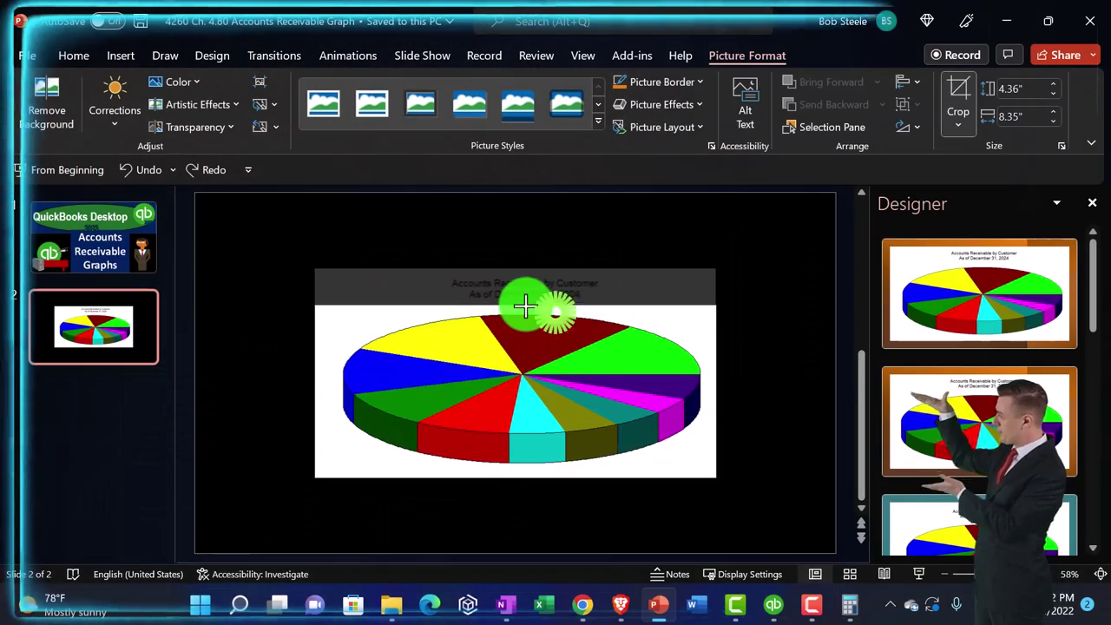
{"action": "left_click", "coordinate": [293, 223]}
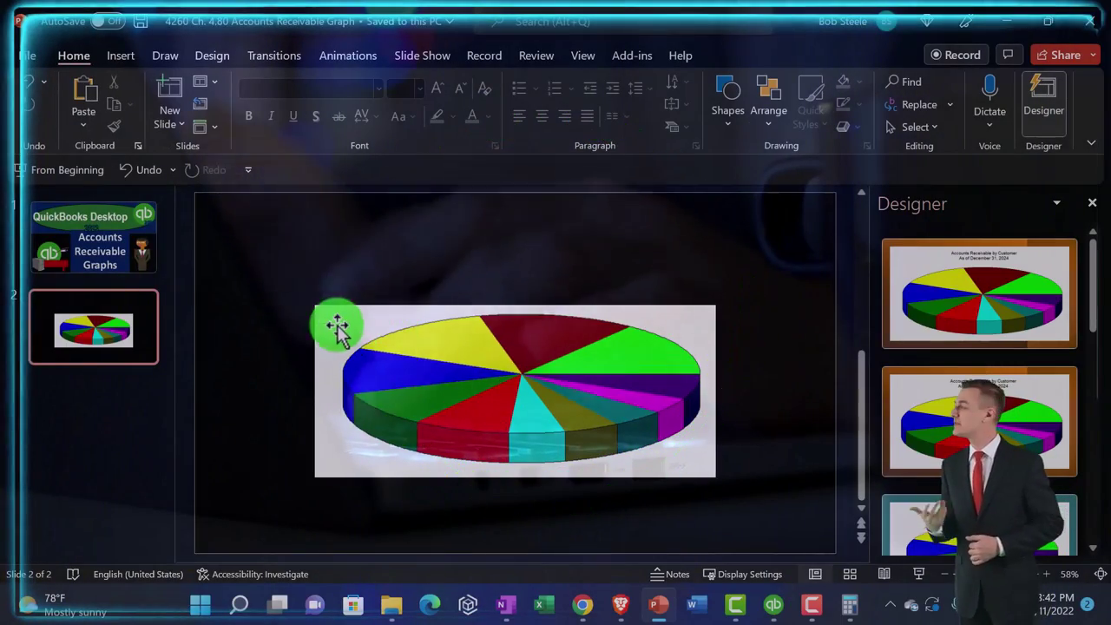
Remove the pie chart picture's background, marking the missing slice areas to keep, and shift the picture toward the slide's left edge.
{"action": "double_click", "coordinate": [688, 315]}
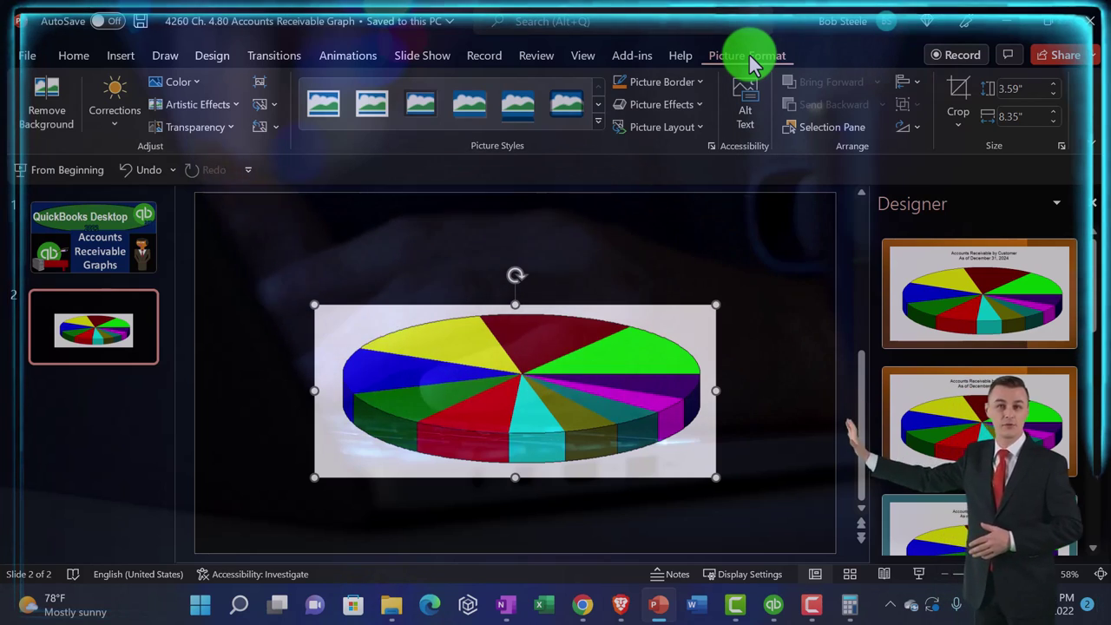
{"action": "left_click", "coordinate": [50, 99]}
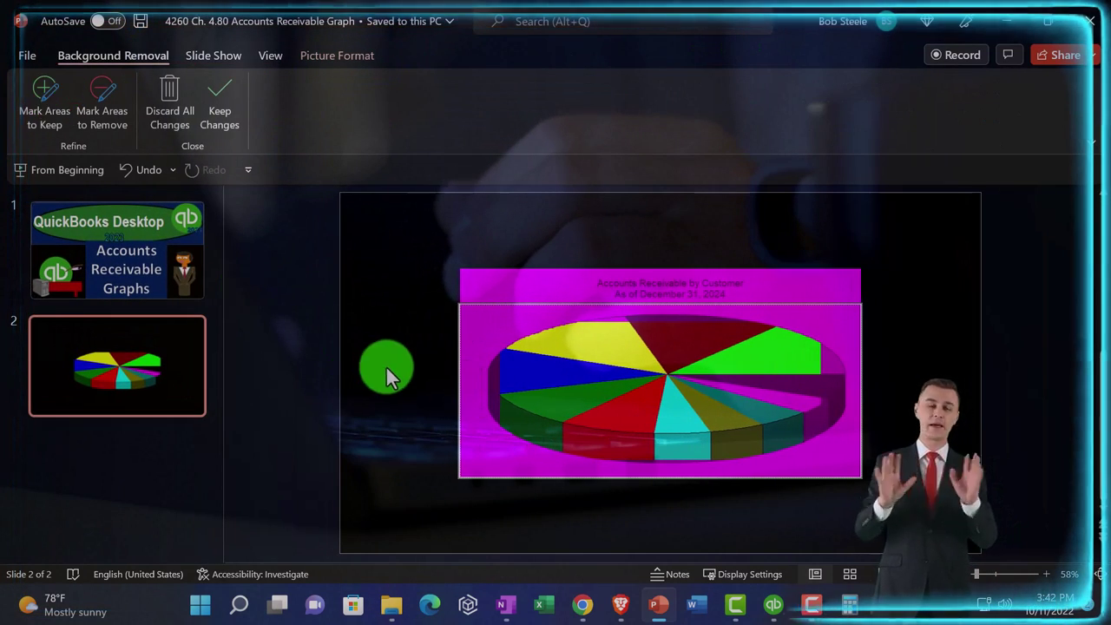
{"action": "left_click", "coordinate": [45, 103]}
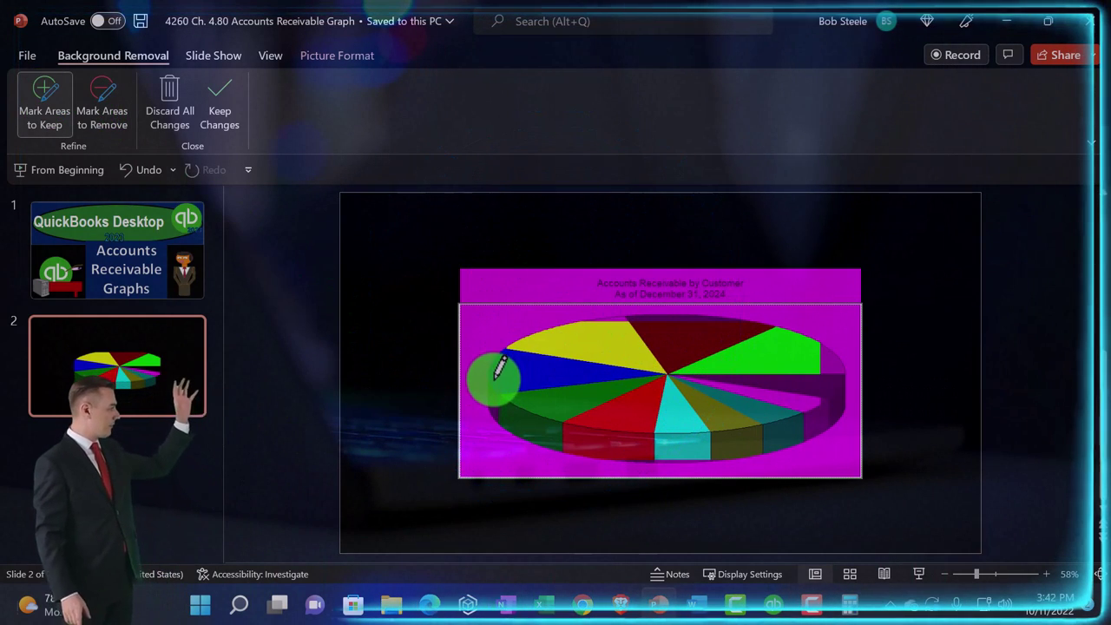
{"action": "mouse_move", "coordinate": [500, 369]}
{"action": "left_mouse_down"}
{"action": "mouse_move", "coordinate": [788, 377]}
{"action": "mouse_move", "coordinate": [839, 356]}
{"action": "left_mouse_up"}
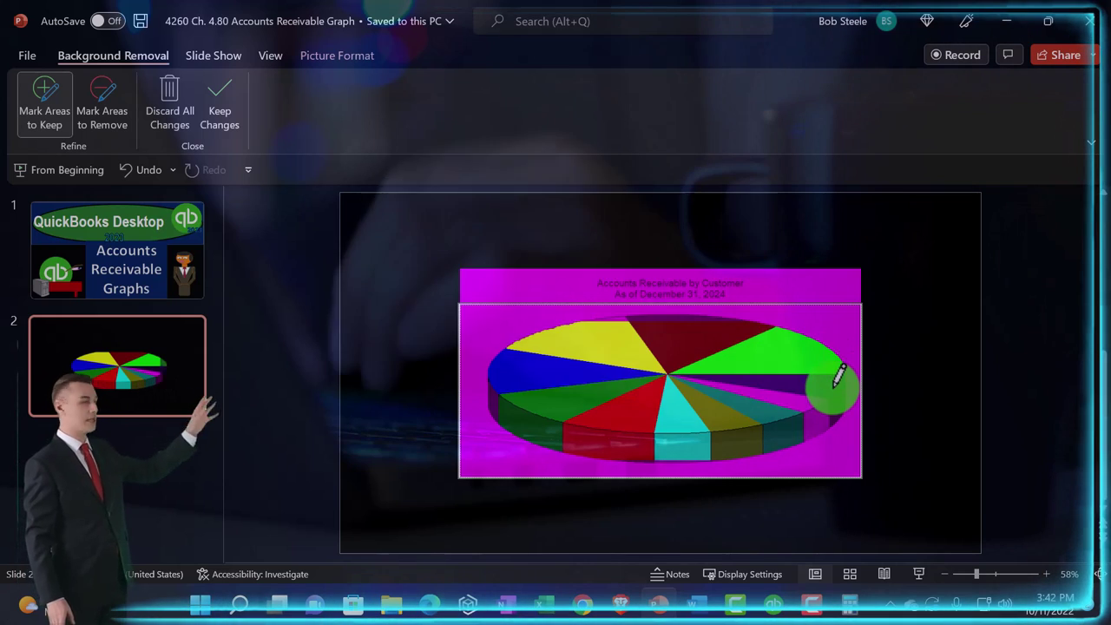
{"action": "mouse_move", "coordinate": [719, 382]}
{"action": "left_mouse_down"}
{"action": "mouse_move", "coordinate": [521, 398]}
{"action": "mouse_move", "coordinate": [682, 390]}
{"action": "mouse_move", "coordinate": [660, 299]}
{"action": "mouse_move", "coordinate": [656, 309]}
{"action": "left_mouse_up"}
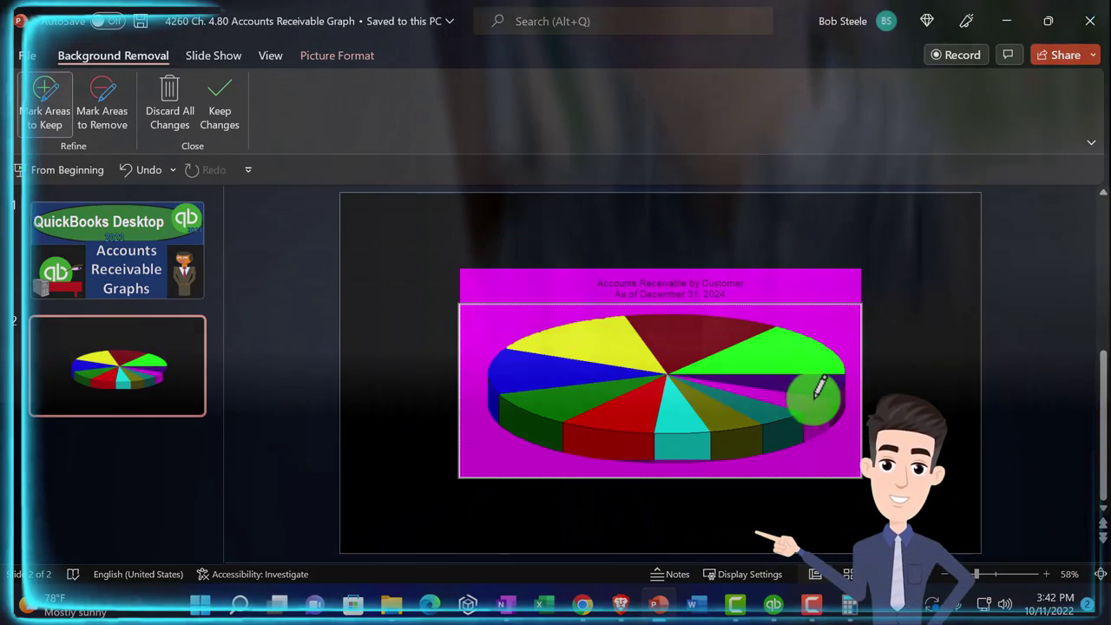
{"action": "left_click", "coordinate": [932, 365]}
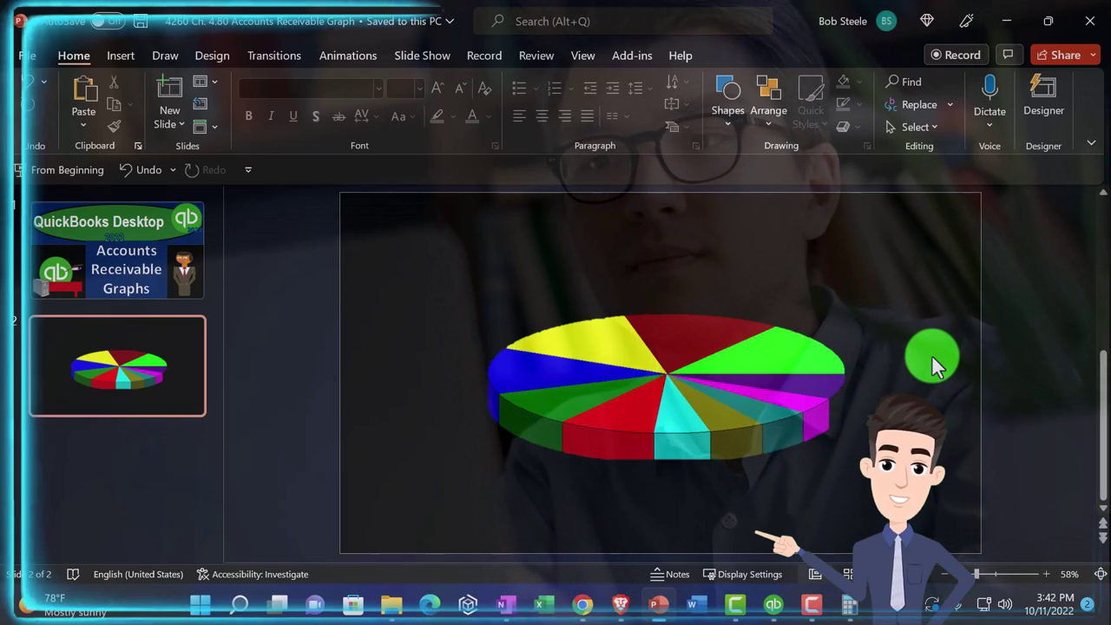
{"action": "left_click", "coordinate": [26, 80]}
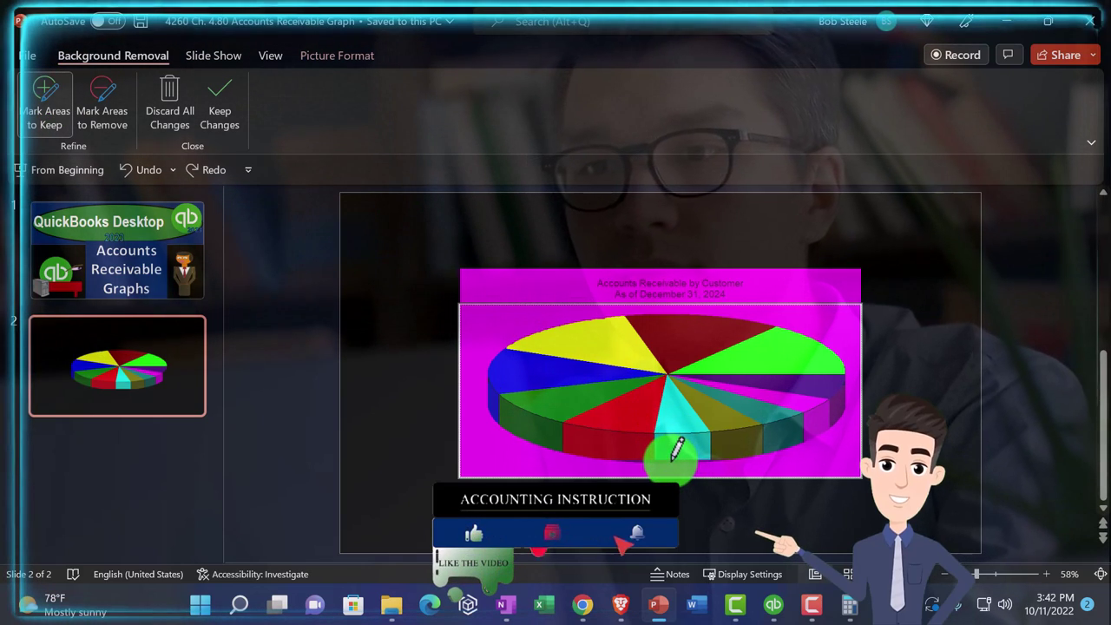
{"action": "left_click", "coordinate": [925, 334]}
{"action": "left_click", "coordinate": [755, 395]}
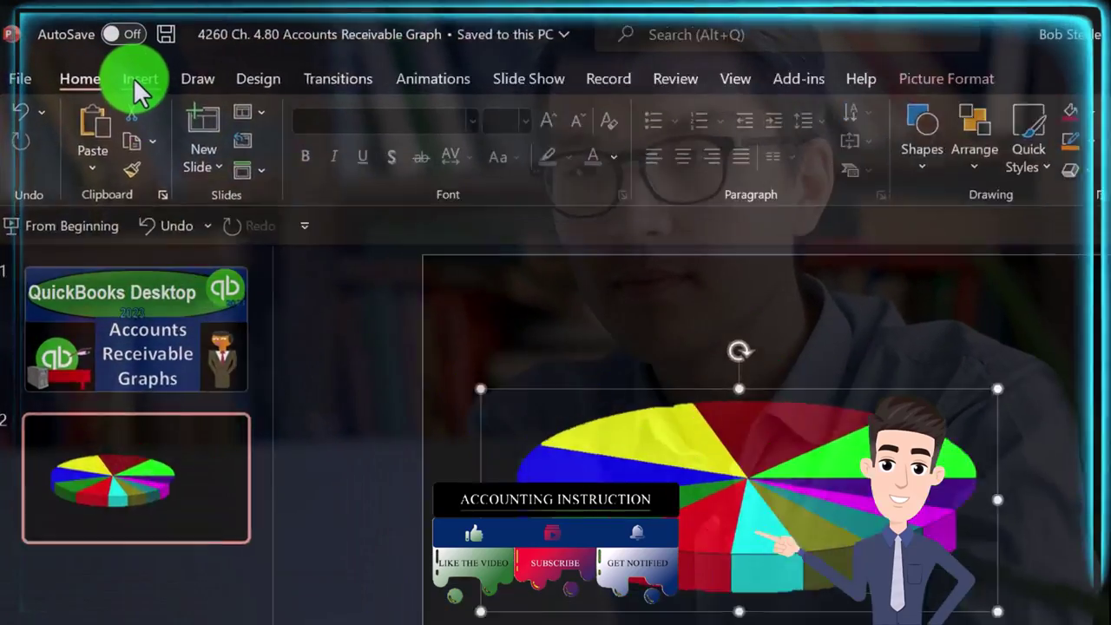
Insert a screen clipping of the graph's customer percentage legend and place it just right of the pie chart.
{"action": "left_click", "coordinate": [121, 55]}
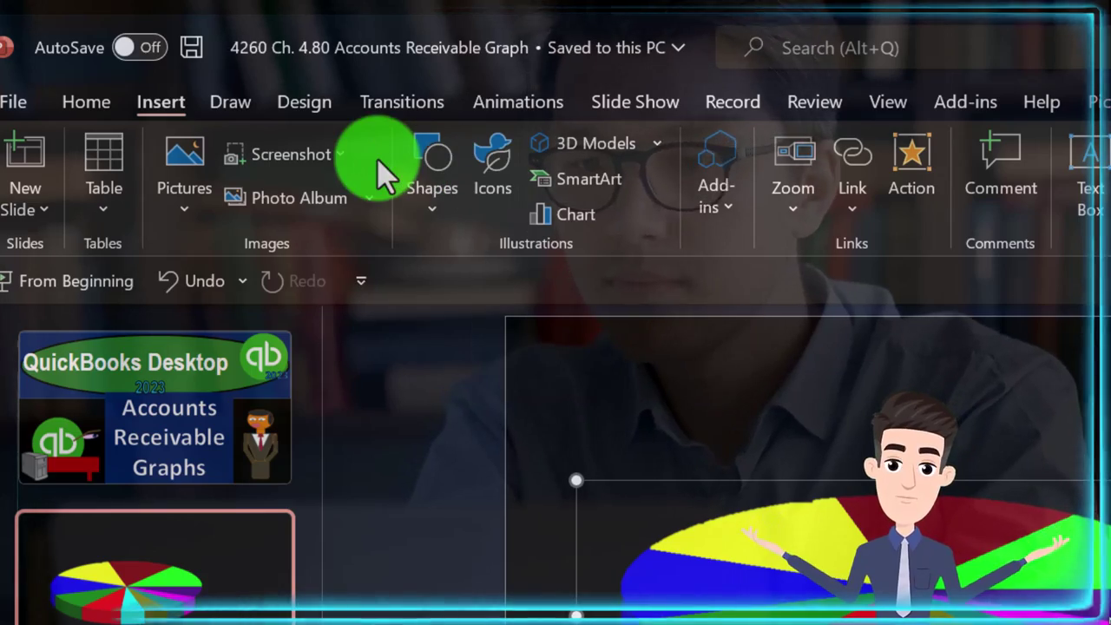
{"action": "left_click", "coordinate": [341, 153]}
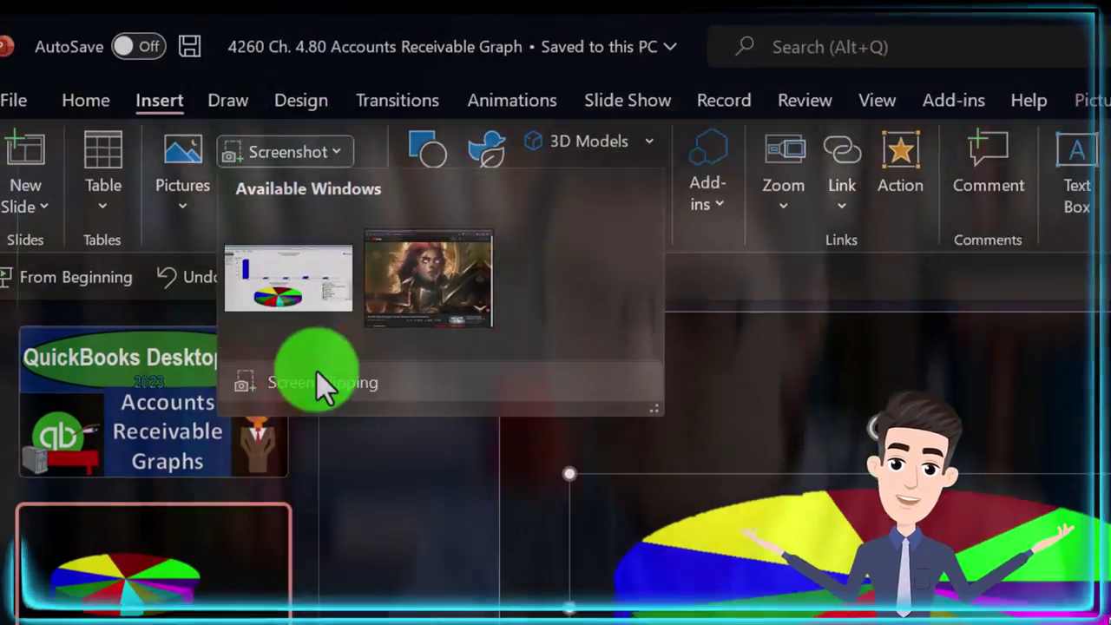
{"action": "left_click", "coordinate": [317, 373]}
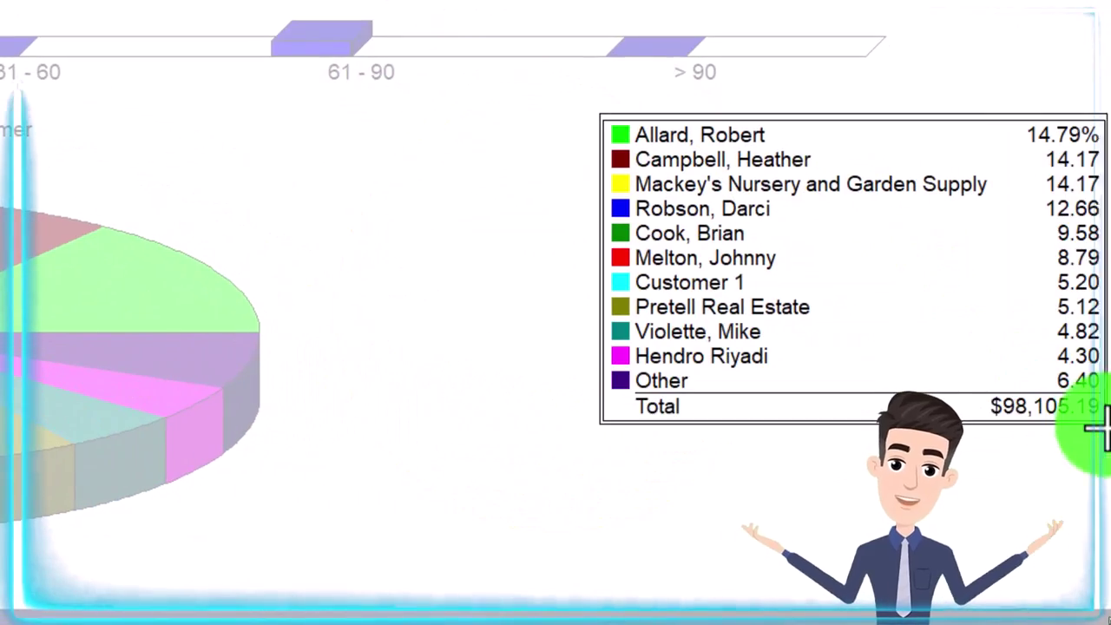
{"action": "left_click_drag", "start_coordinate": [1098, 425], "coordinate": [1099, 429]}
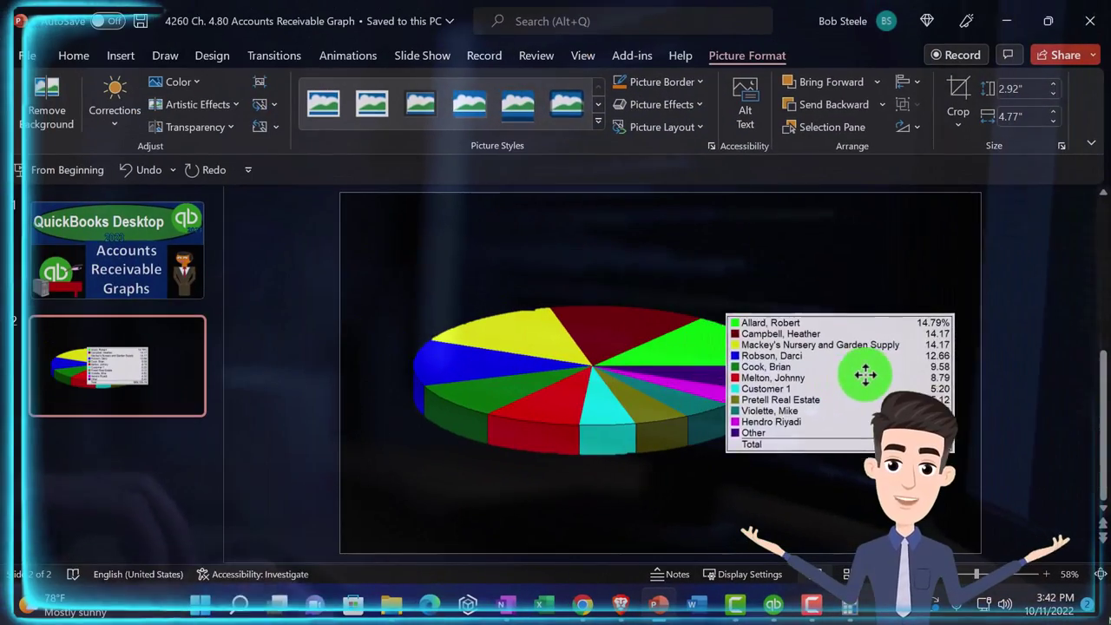
{"action": "left_click_drag", "start_coordinate": [866, 374], "coordinate": [894, 367]}
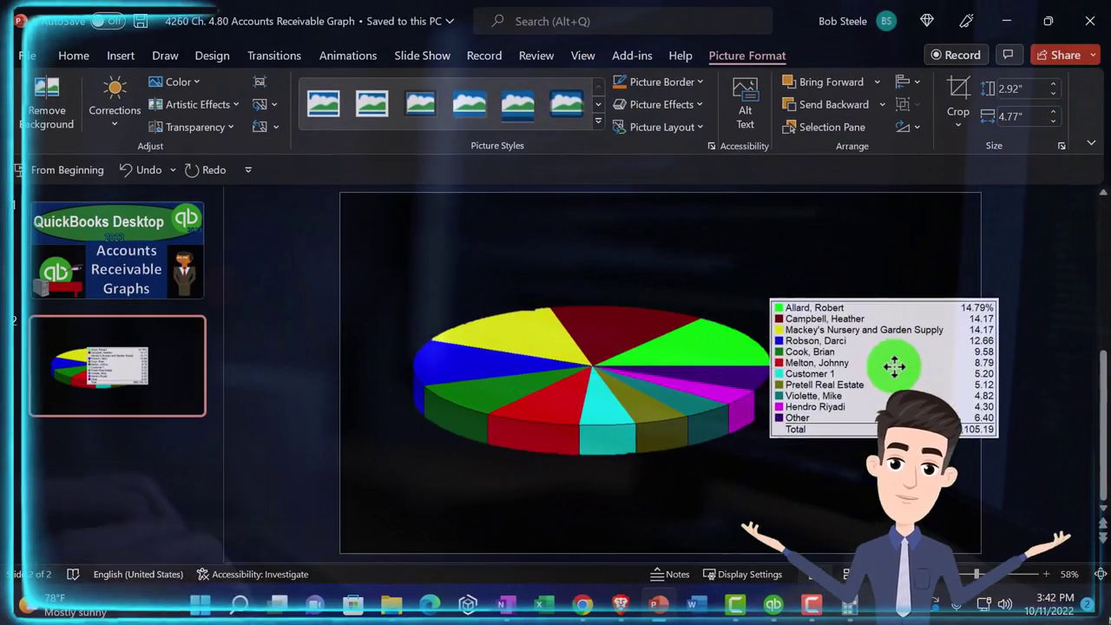
Move the pie chart to the slide's left side and set the legend just right of it, dismissing the design suggestions.
{"action": "left_click_drag", "start_coordinate": [621, 405], "coordinate": [522, 419]}
{"action": "left_click", "coordinate": [752, 373]}
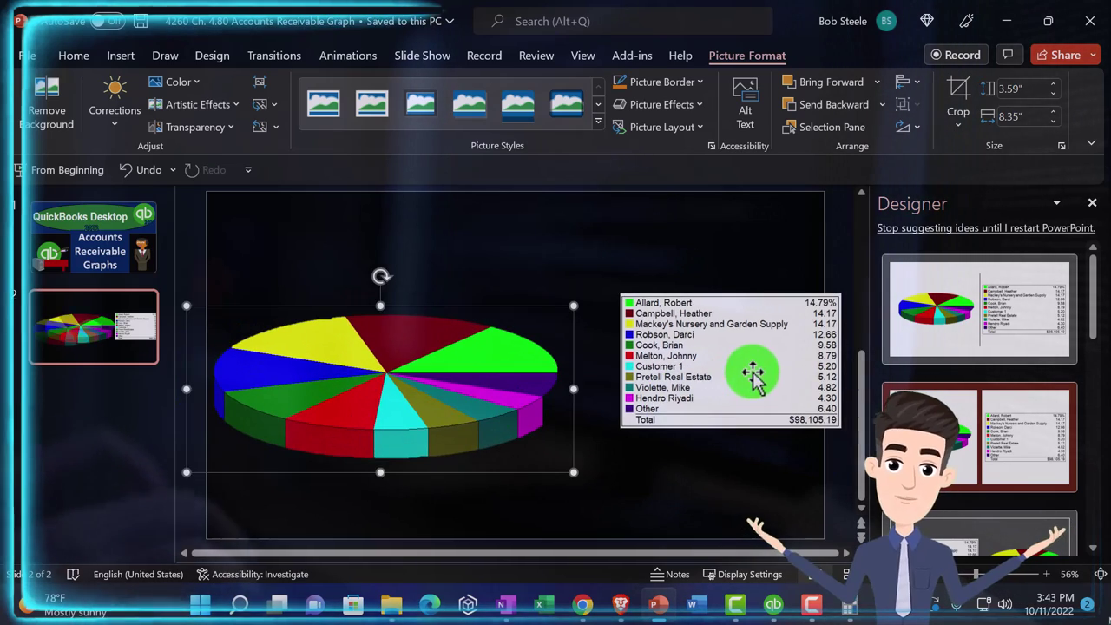
{"action": "left_click_drag", "start_coordinate": [752, 372], "coordinate": [717, 390]}
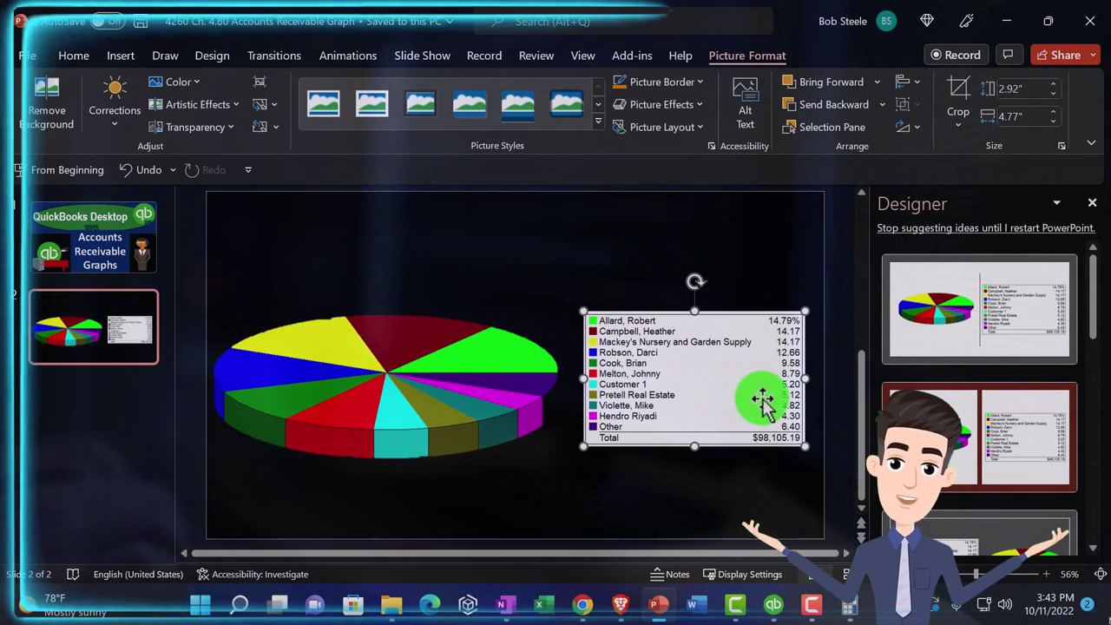
{"action": "scroll", "coordinate": [936, 369], "scroll_direction": "down", "scroll_amount": 5}
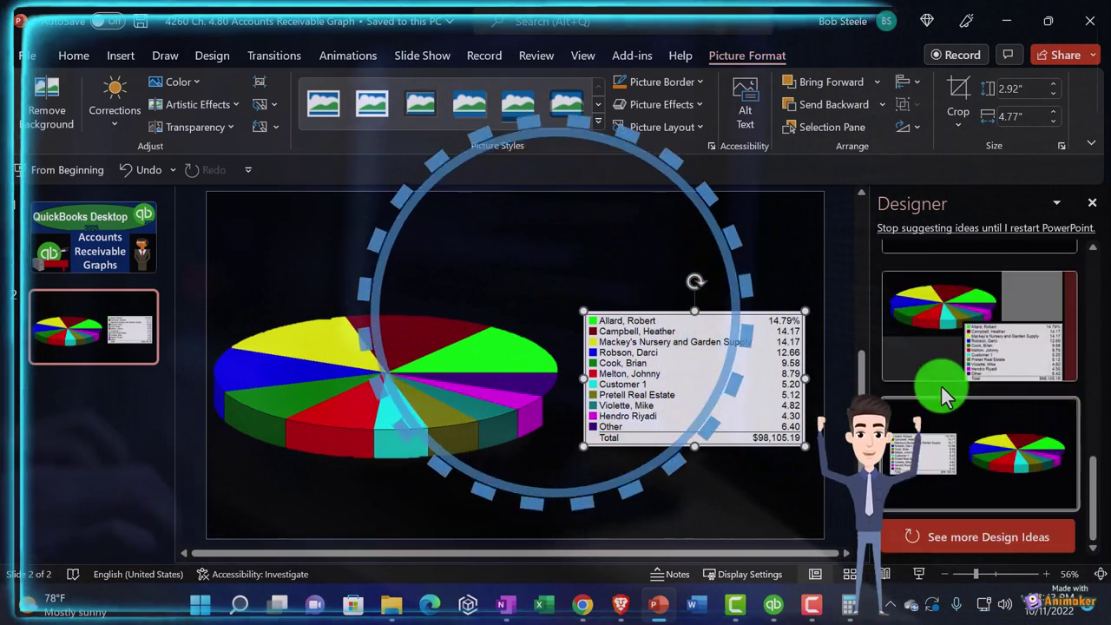
{"action": "left_click", "coordinate": [1093, 201]}
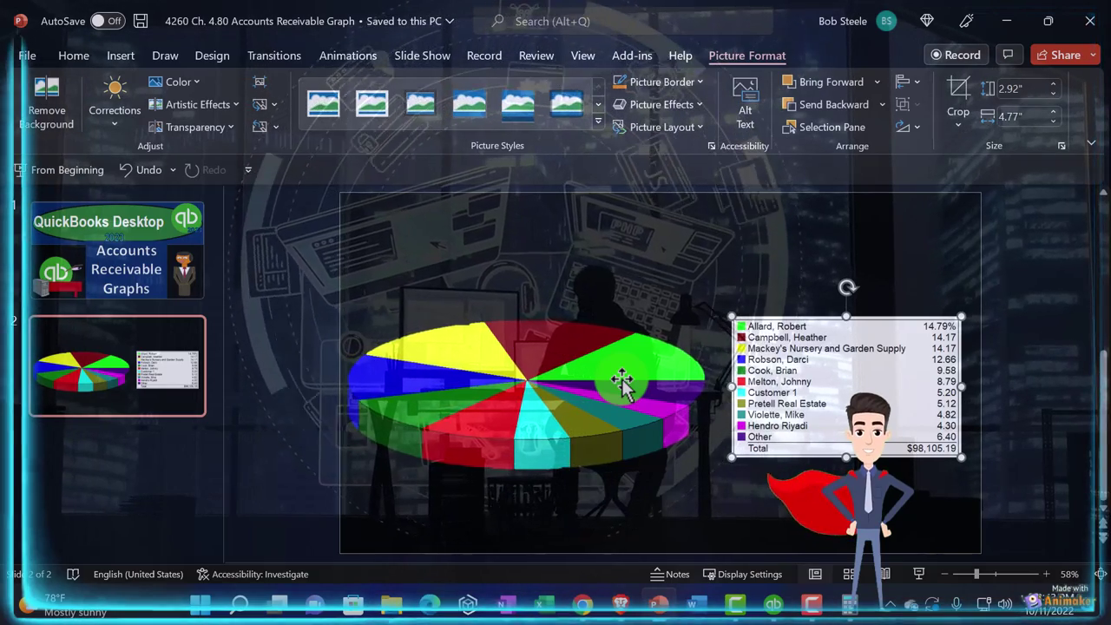
Switch to QuickBooks and review the open A/R Aging Summary and Customer Balance Summary reports alongside the Accounts Receivable Graph.
{"action": "left_click", "coordinate": [667, 605]}
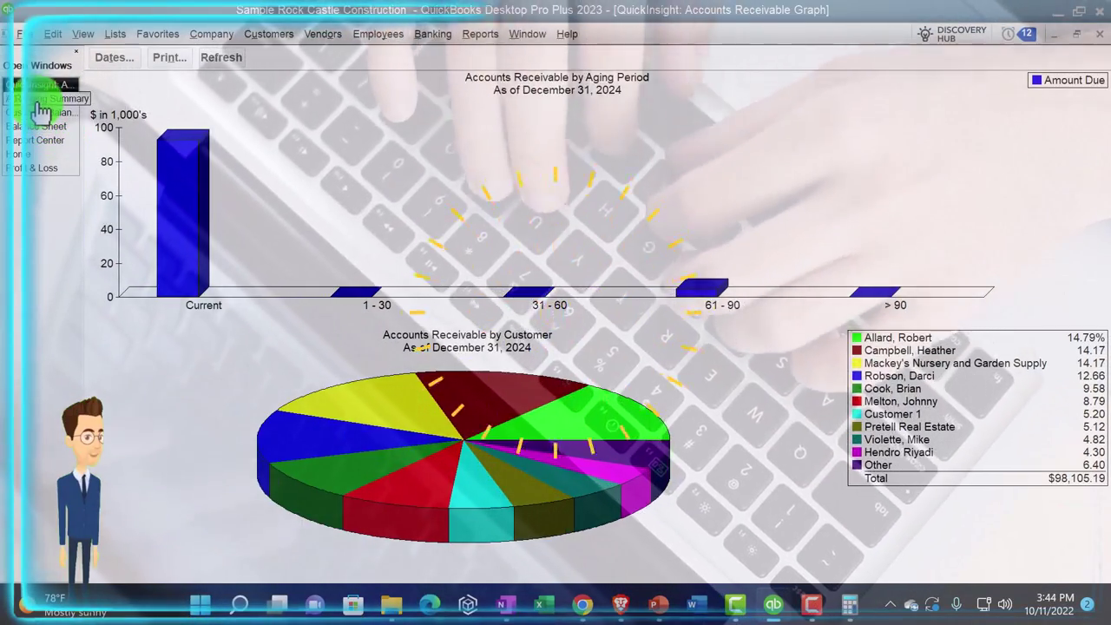
{"action": "left_click", "coordinate": [39, 84]}
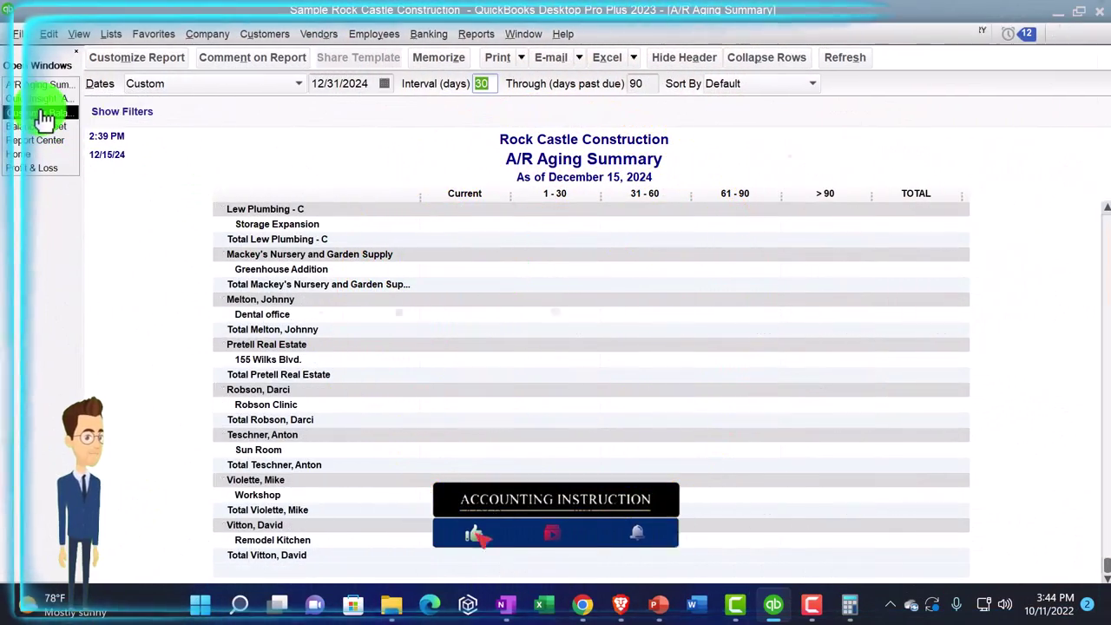
{"action": "left_click", "coordinate": [42, 113]}
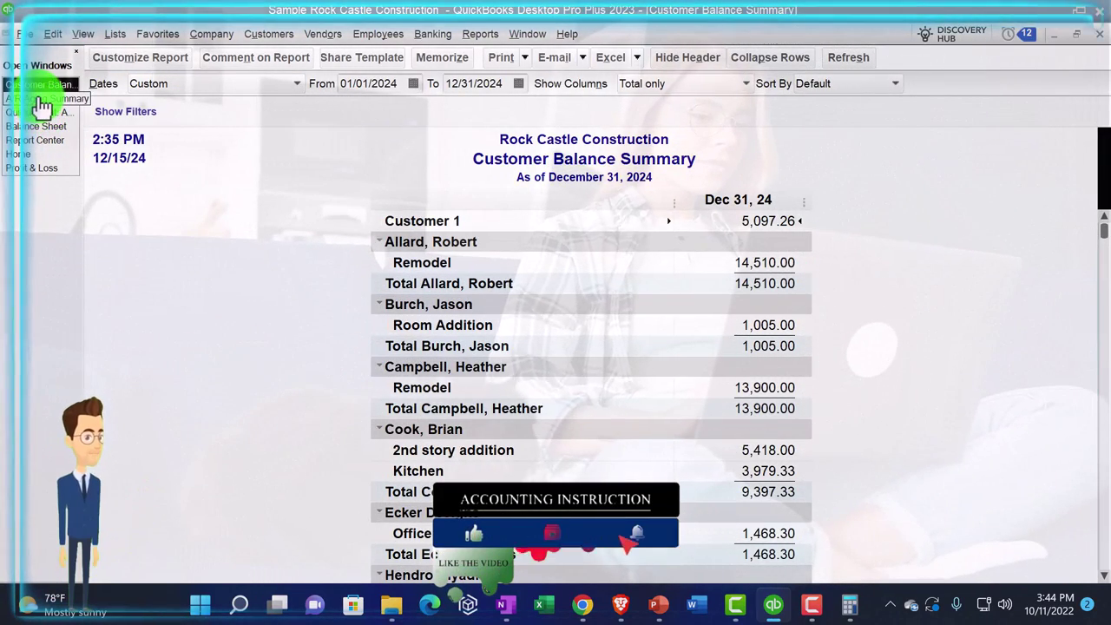
{"action": "left_click", "coordinate": [40, 99]}
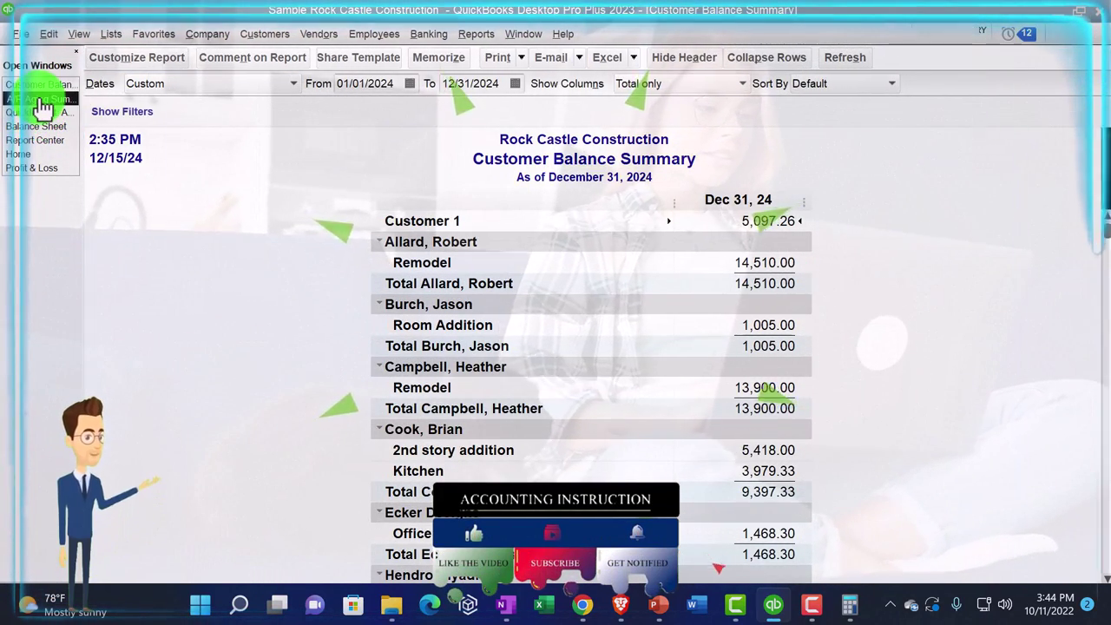
{"action": "left_click", "coordinate": [38, 98]}
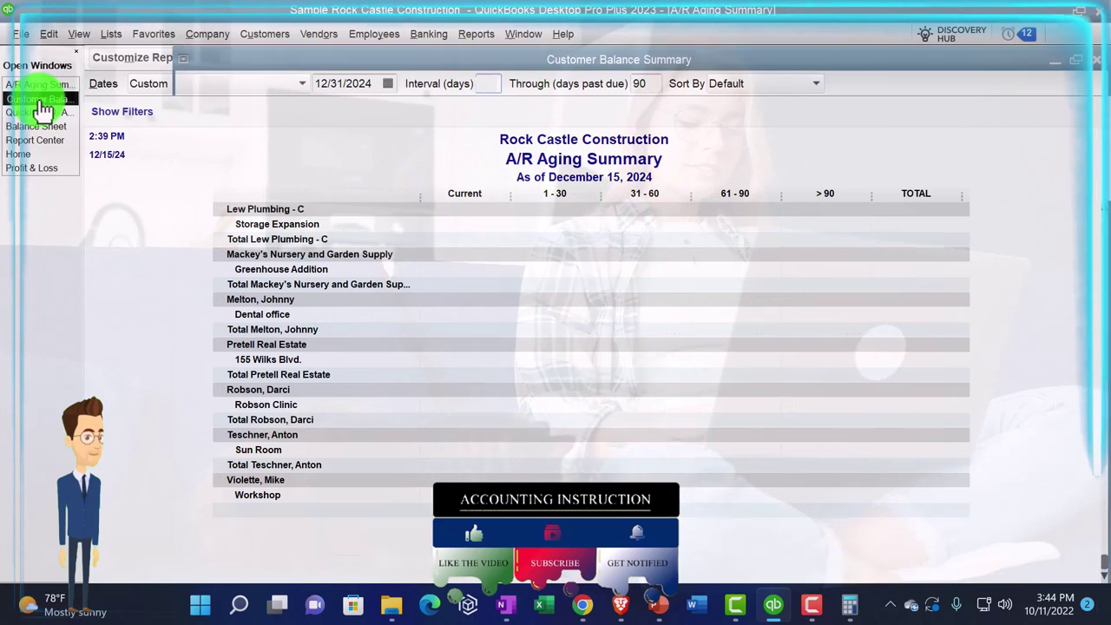